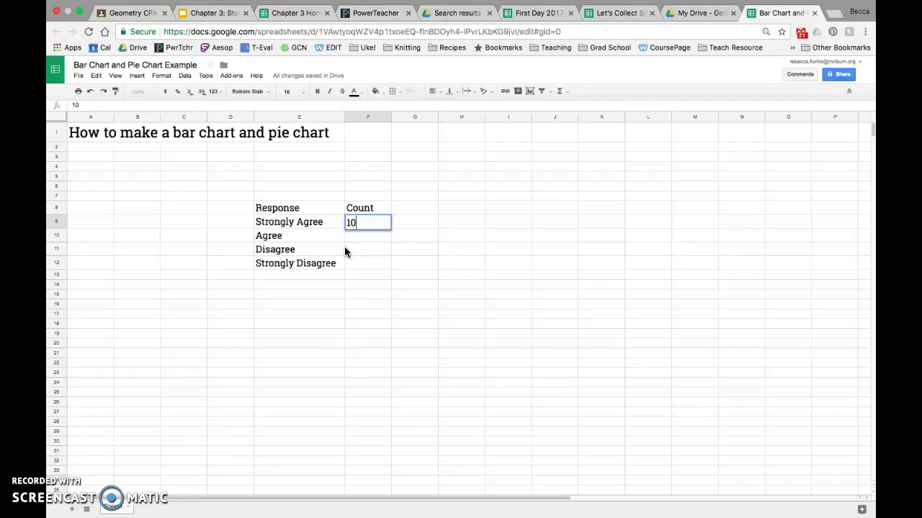
# Fill in the Count column with 10 for Strongly Agree, 17 for Agree, 13 for Disagree and 3 for Strongly Disagree.
pyautogui.press('Return')
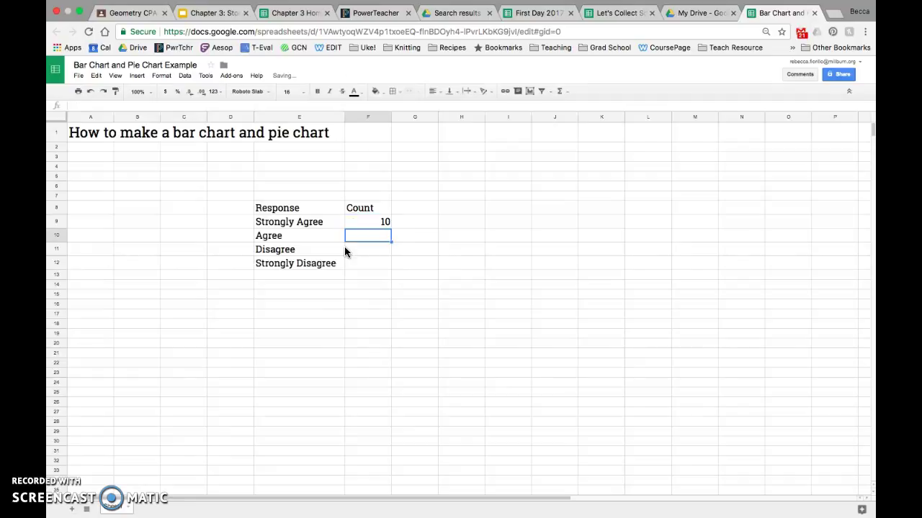
pyautogui.write('17')
pyautogui.press('Return')
pyautogui.write('13')
pyautogui.press('Return')
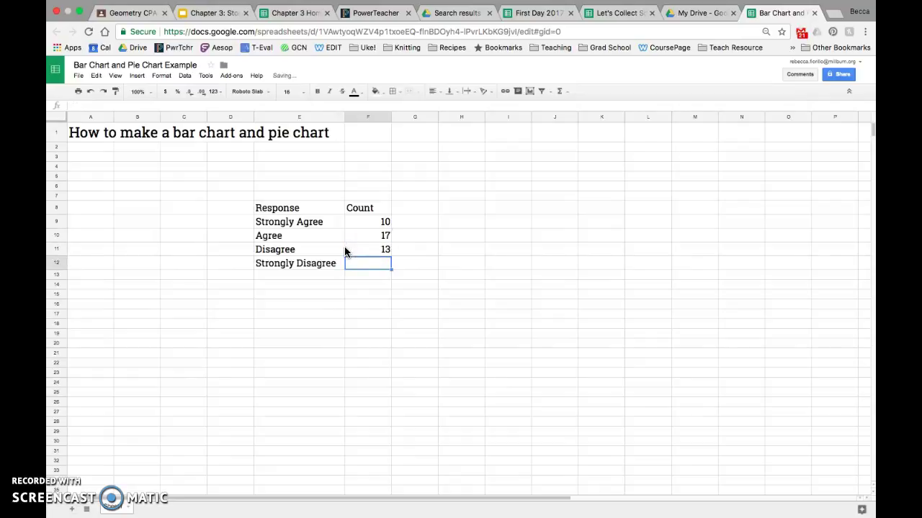
pyautogui.write('3')
pyautogui.press('Return')
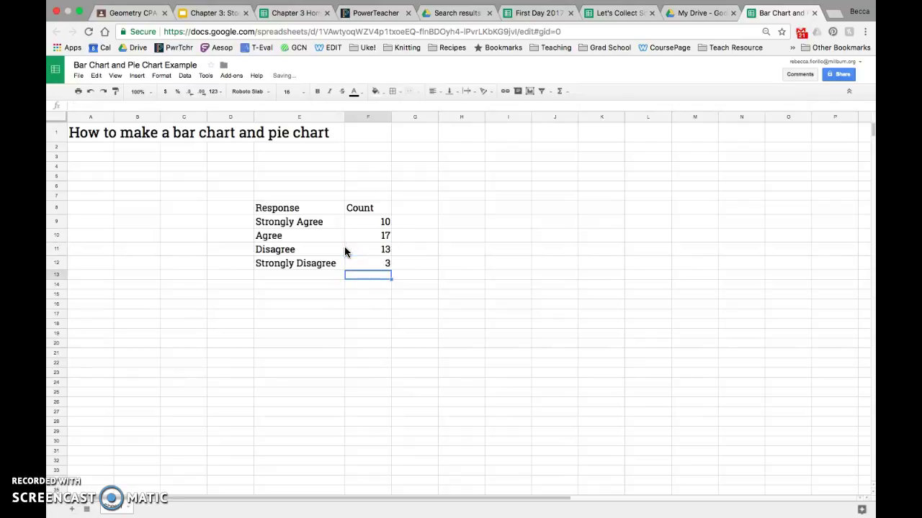
# Total the four counts in cell F13 with the formula =sum(F9:F12).
pyautogui.click(386, 220)
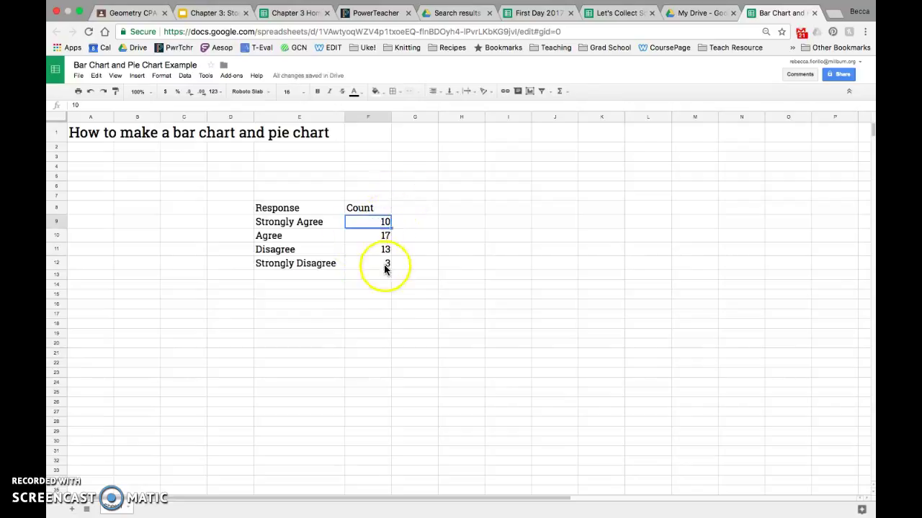
pyautogui.click(375, 277)
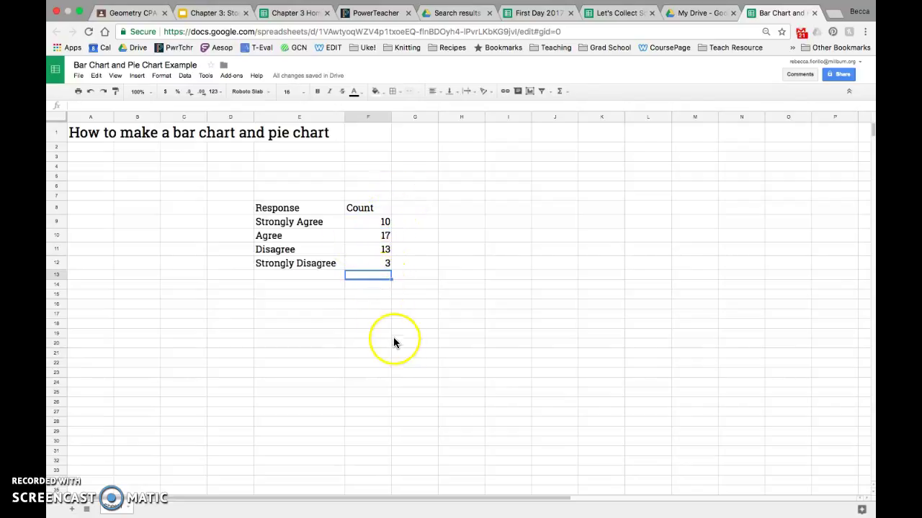
pyautogui.write('=')
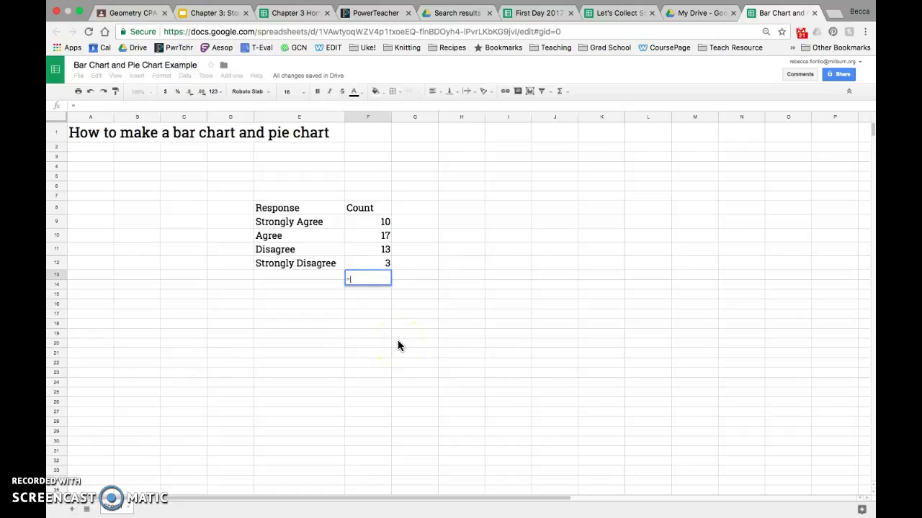
pyautogui.write('sum(')
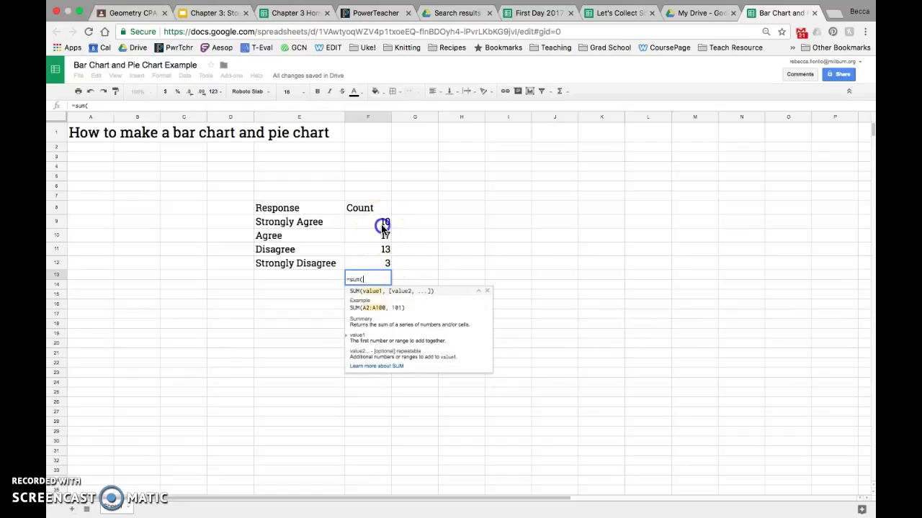
pyautogui.click(383, 222)
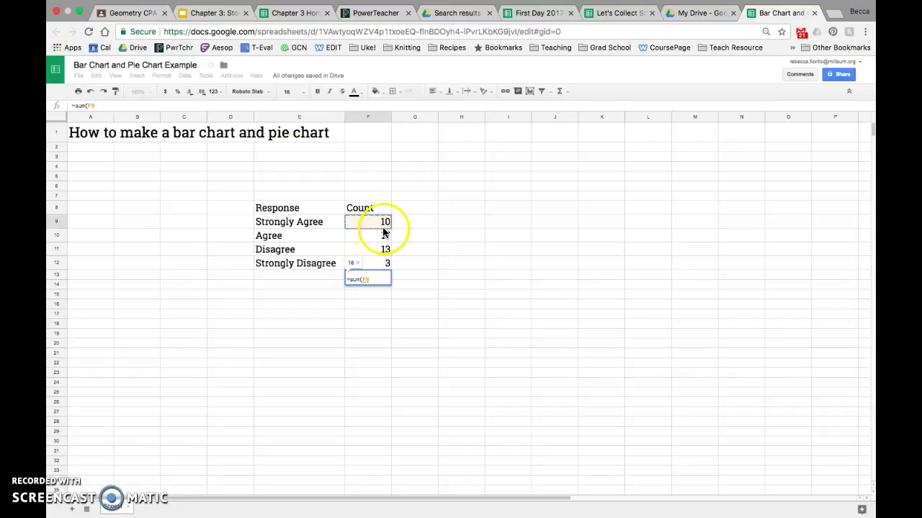
pyautogui.keyDown('shift'); pyautogui.click(381, 263); pyautogui.keyUp('shift')
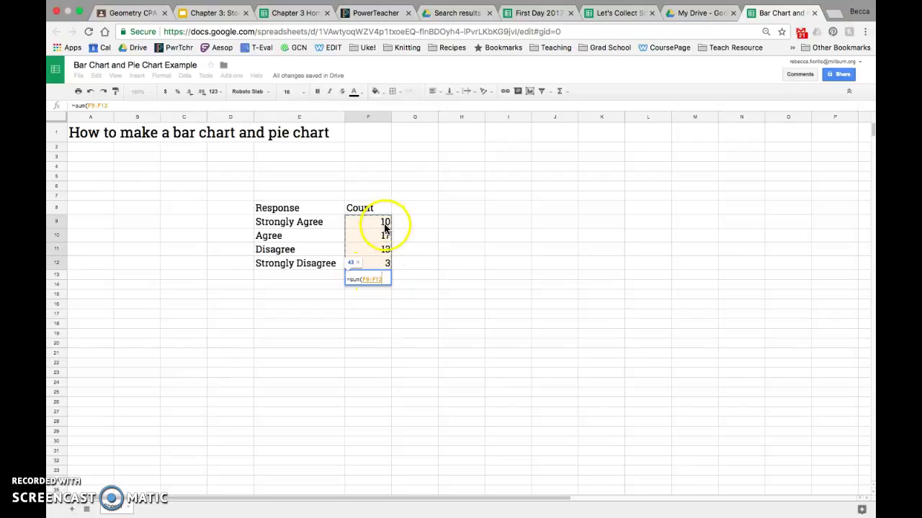
pyautogui.click(385, 279)
pyautogui.write(')')
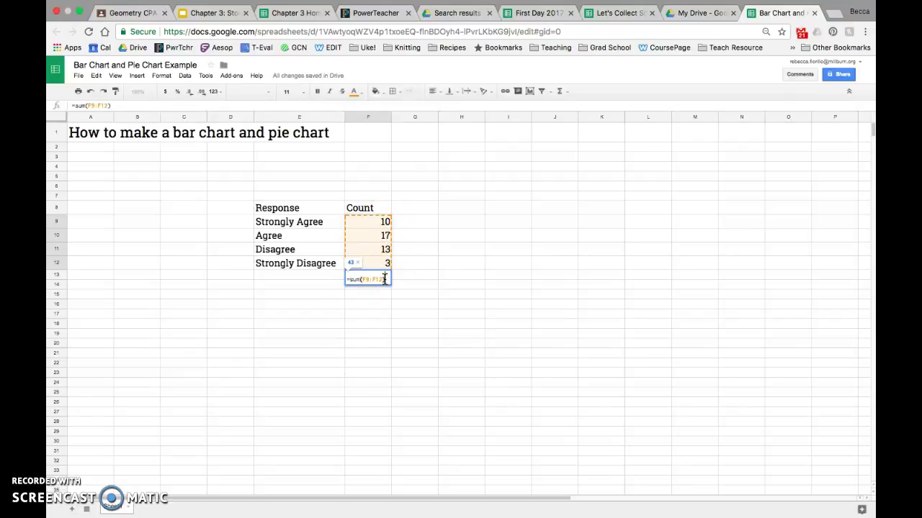
pyautogui.press('Return')
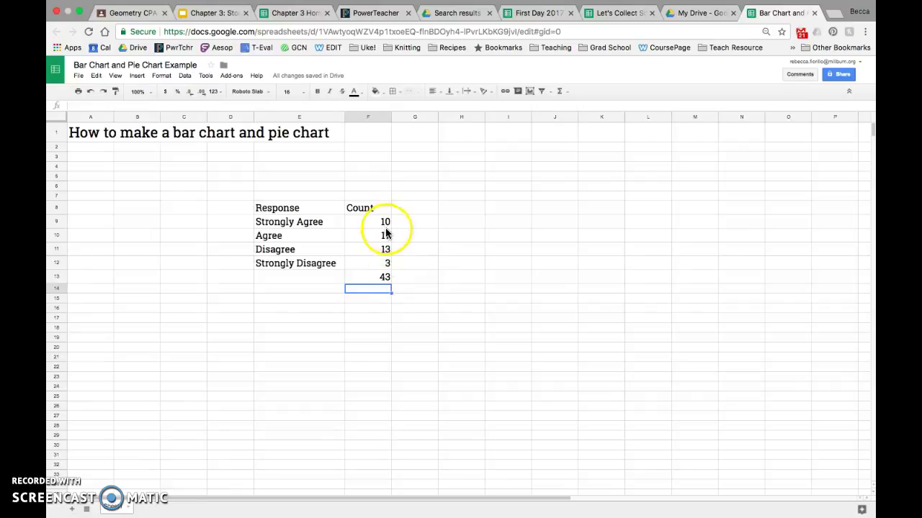
# Move the total from F13 to cell B8, away from the response table.
pyautogui.click(386, 279)
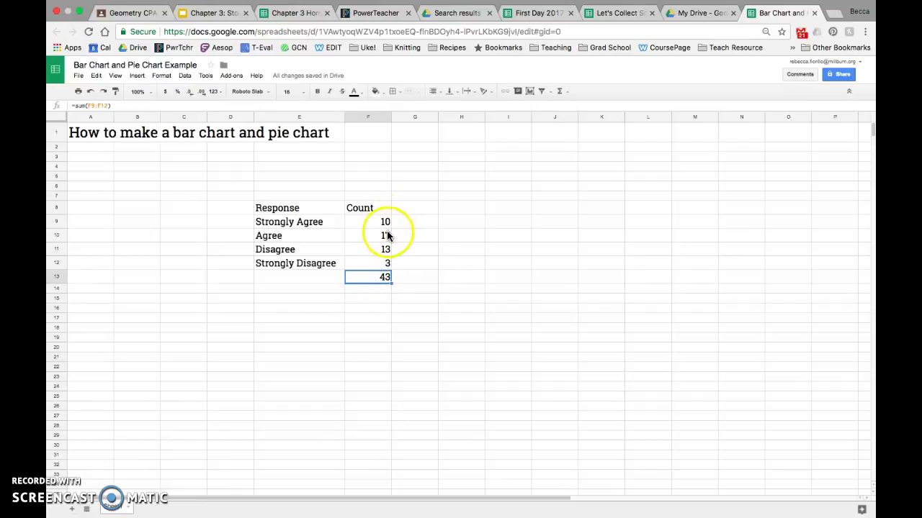
pyautogui.hotkey('ctrl', 'c')
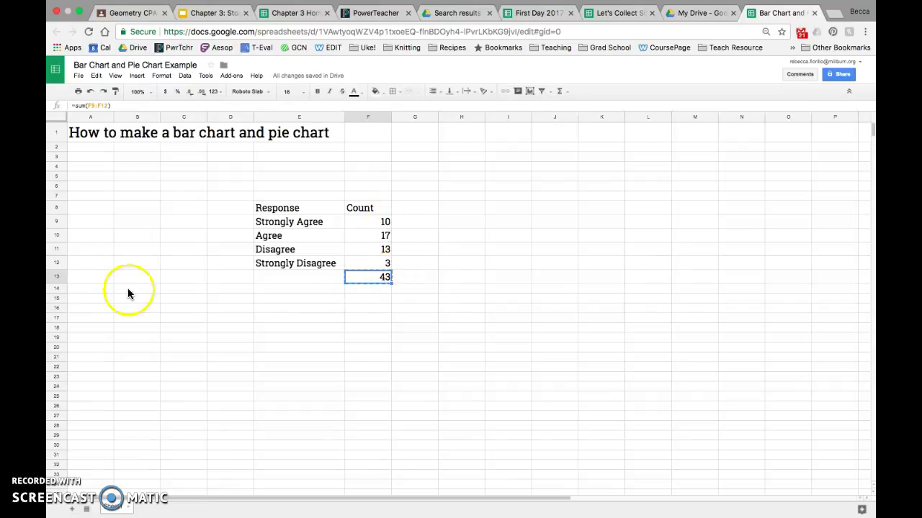
pyautogui.click(120, 210)
pyautogui.hotkey('ctrl', 'v')
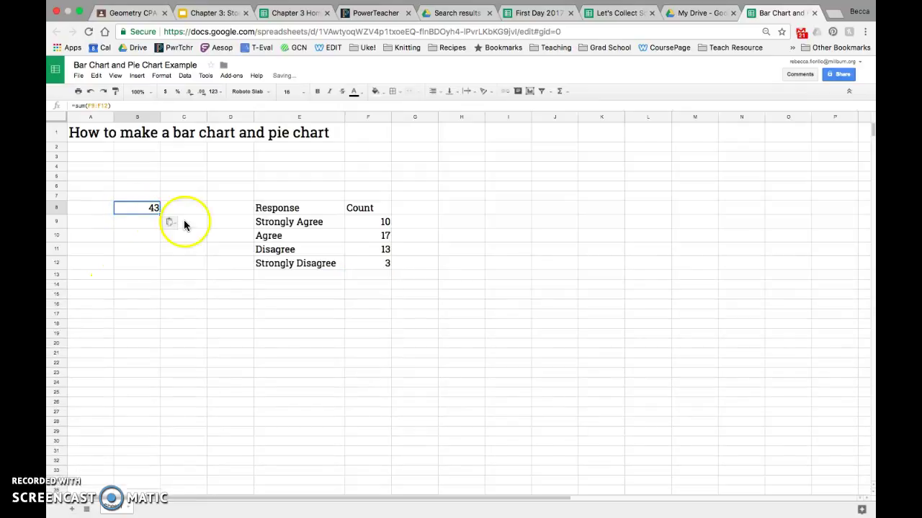
pyautogui.click(234, 294)
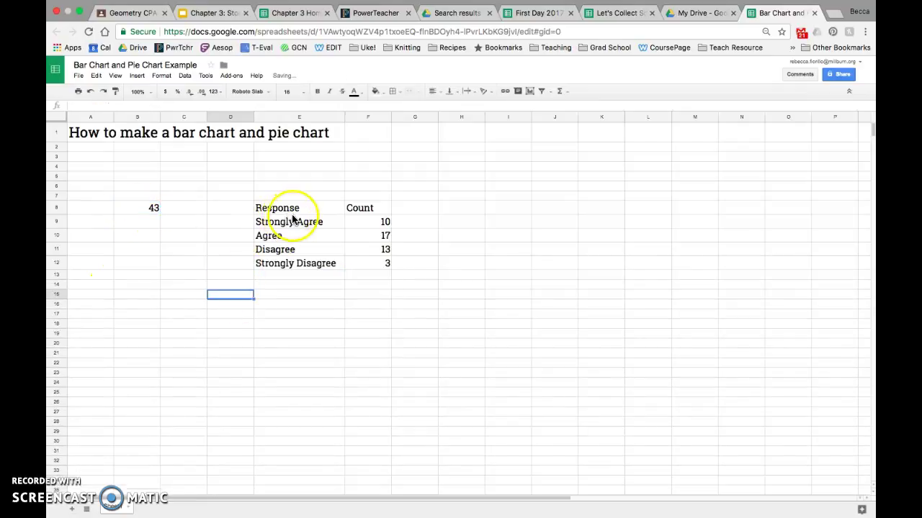
# Insert a column chart of the Response and Count table (E8:F12) and place it beside the table, starting near column G, row 3.
pyautogui.click(319, 206)
pyautogui.click(363, 208)
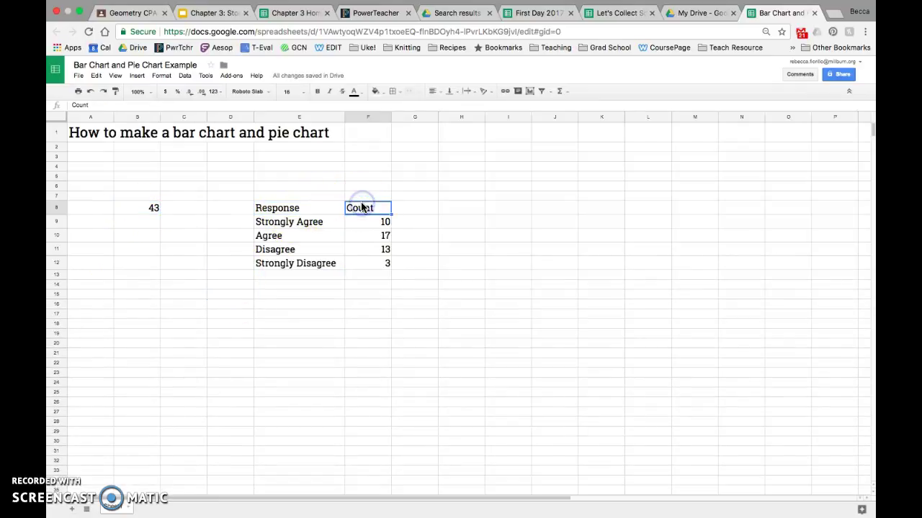
pyautogui.click(330, 221)
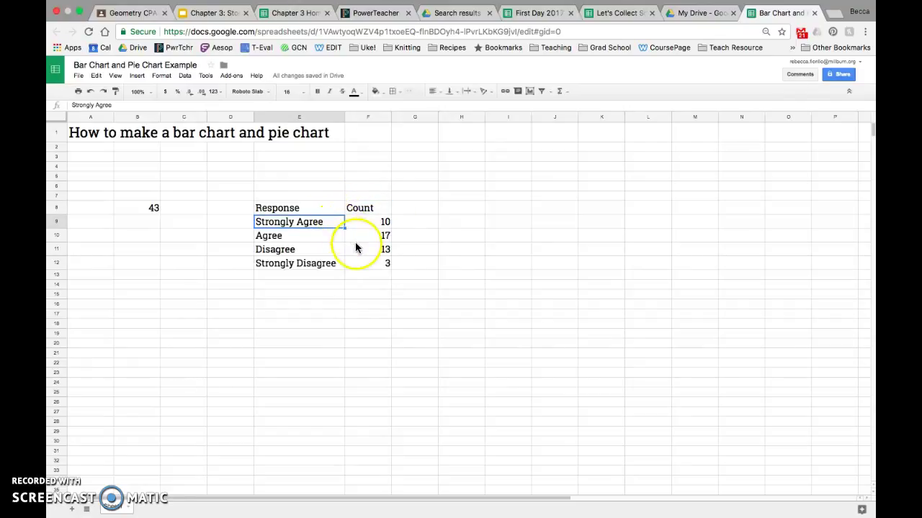
pyautogui.click(309, 208)
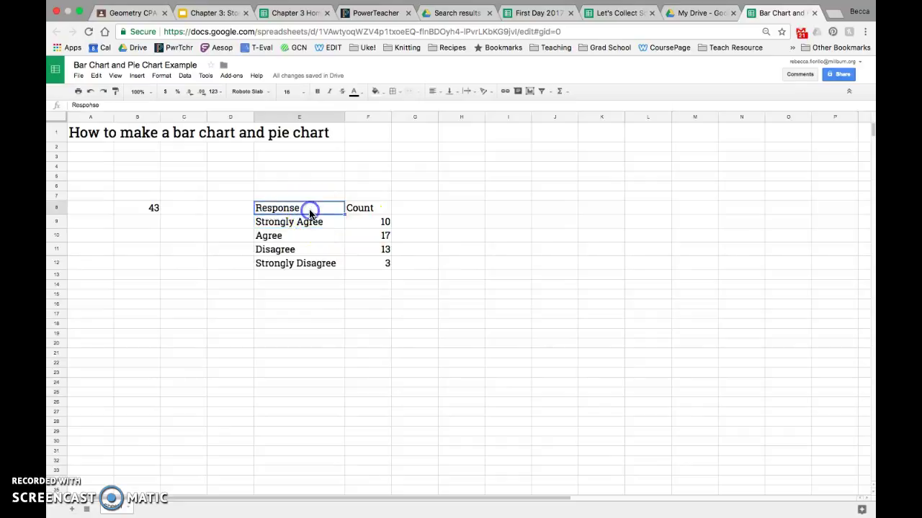
pyautogui.keyDown('shift'); pyautogui.click(378, 262); pyautogui.keyUp('shift')
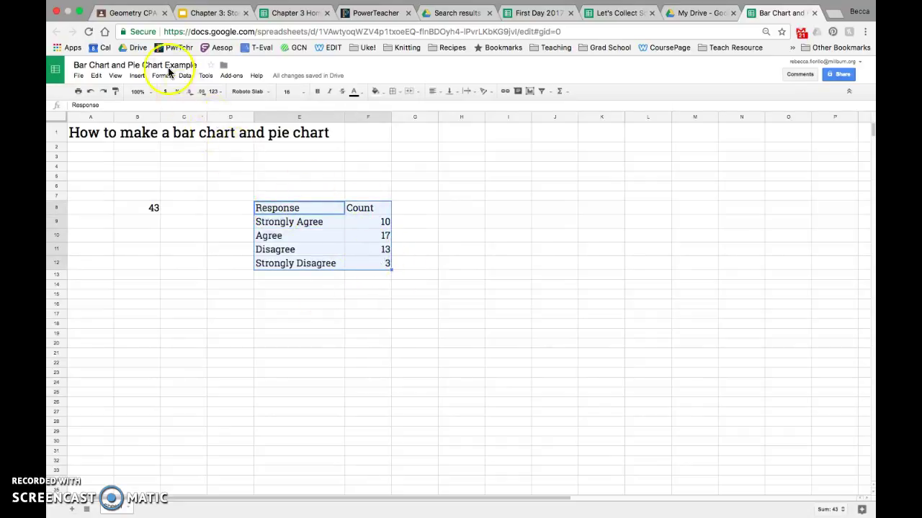
pyautogui.click(133, 78)
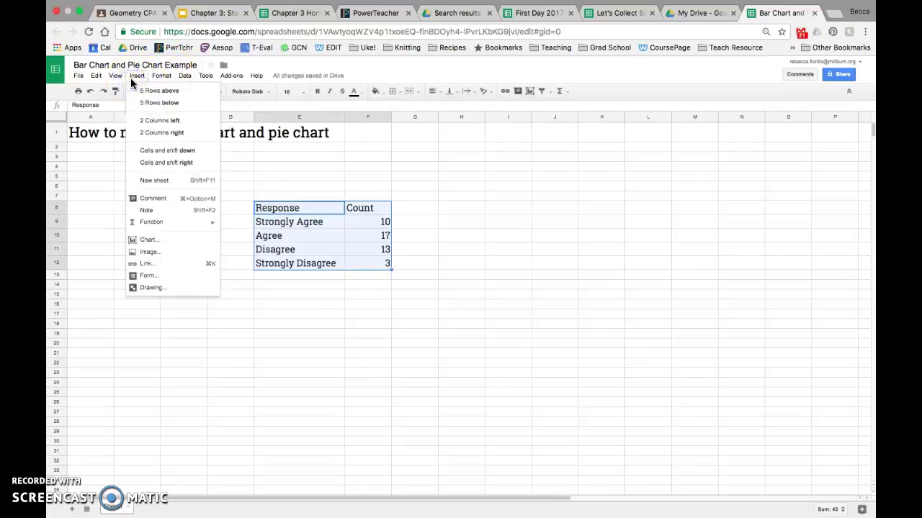
pyautogui.click(162, 242)
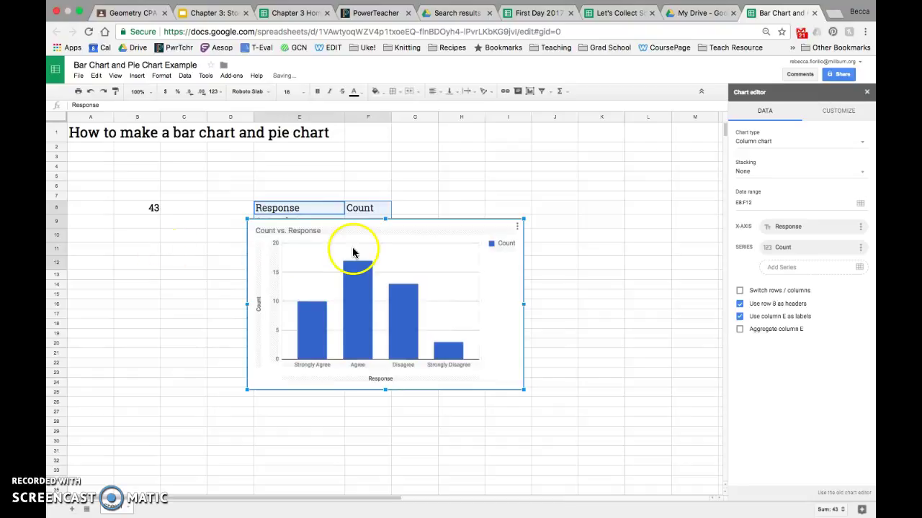
pyautogui.moveTo(369, 220); pyautogui.dragTo(542, 159)
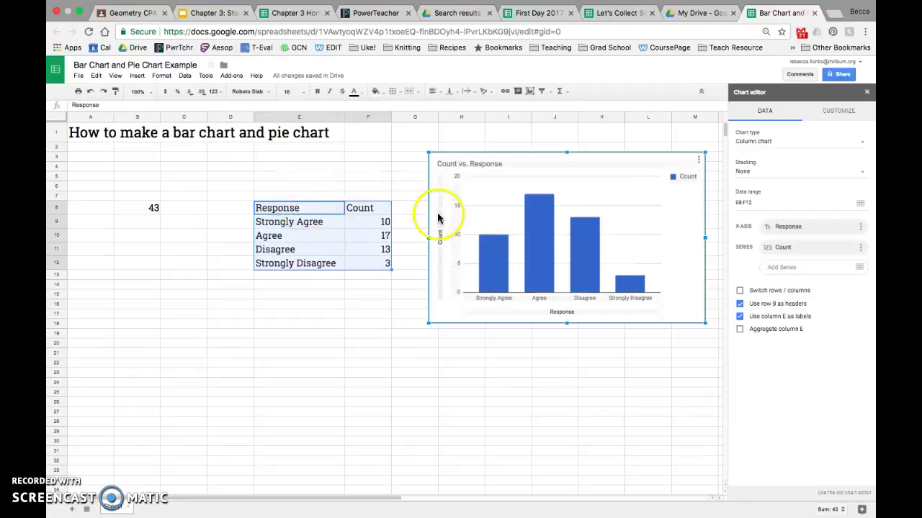
# Change the chart title to "Feelings Towards Having No Test Days".
pyautogui.moveTo(573, 245)
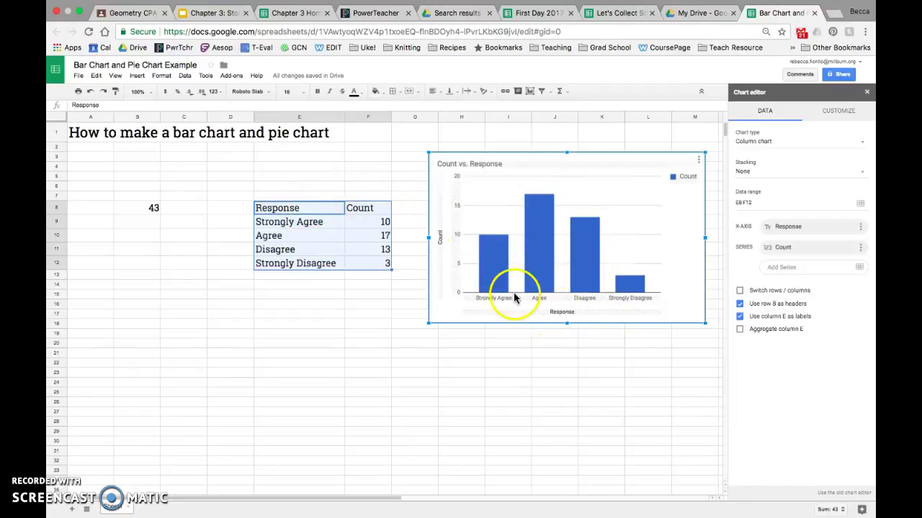
pyautogui.doubleClick(471, 164)
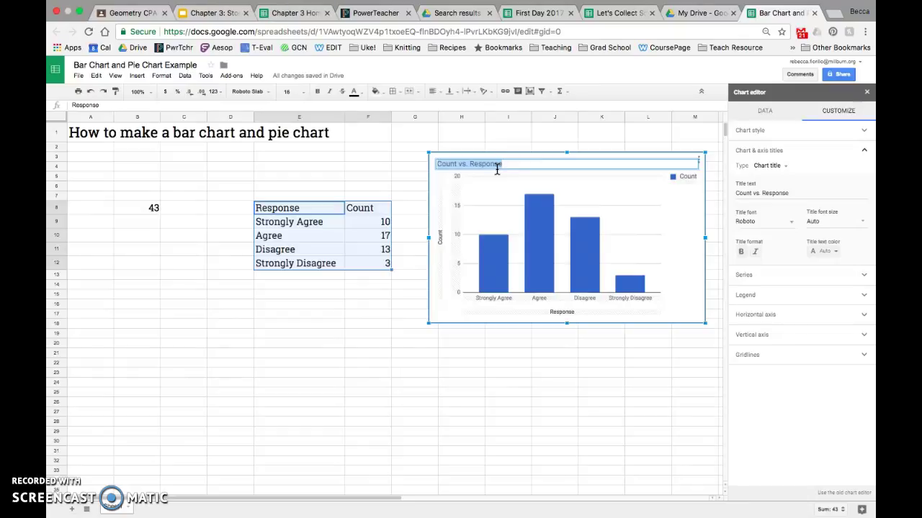
pyautogui.write('Feelings Towards Having No')
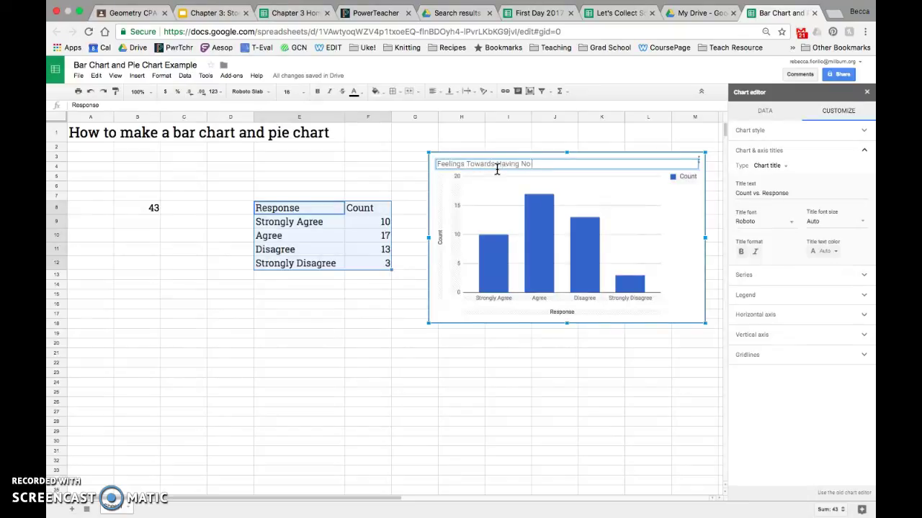
pyautogui.click(516, 259)
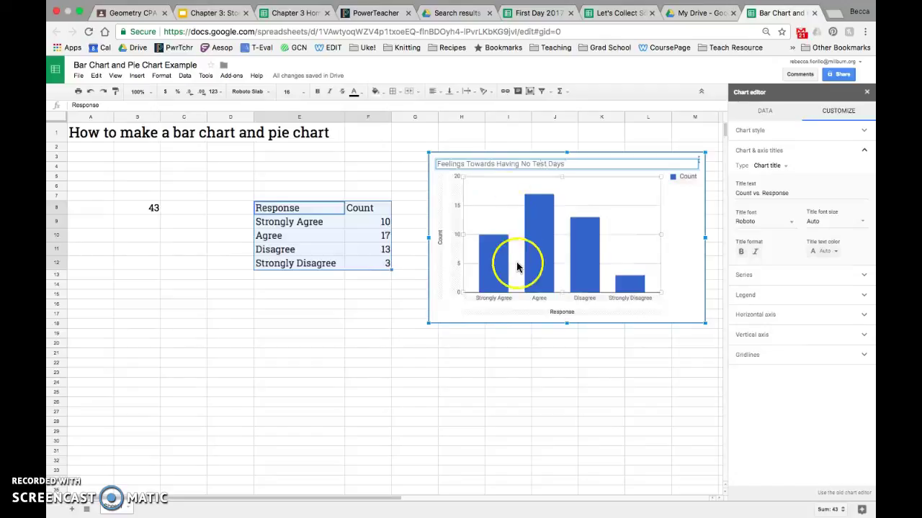
pyautogui.click(492, 382)
# Reopen the chart for editing and set its background color to light green.
pyautogui.click(555, 267)
pyautogui.doubleClick(567, 259)
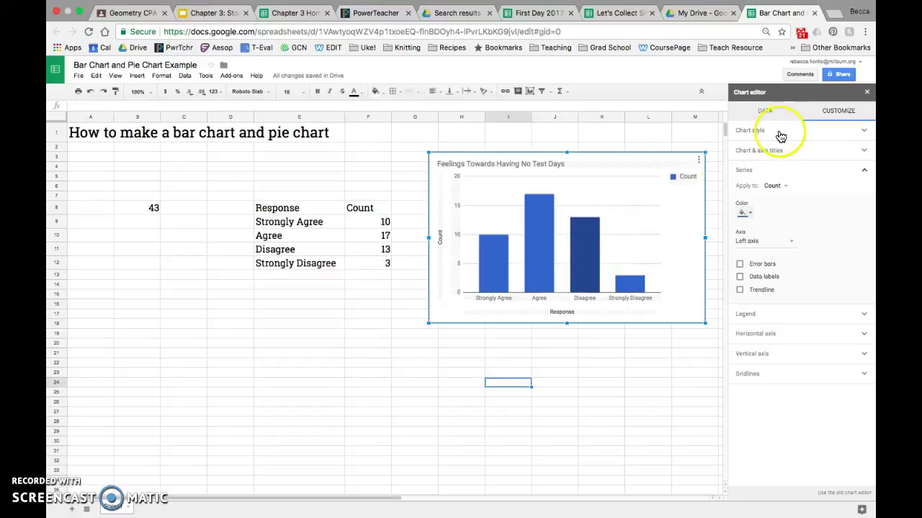
pyautogui.click(768, 112)
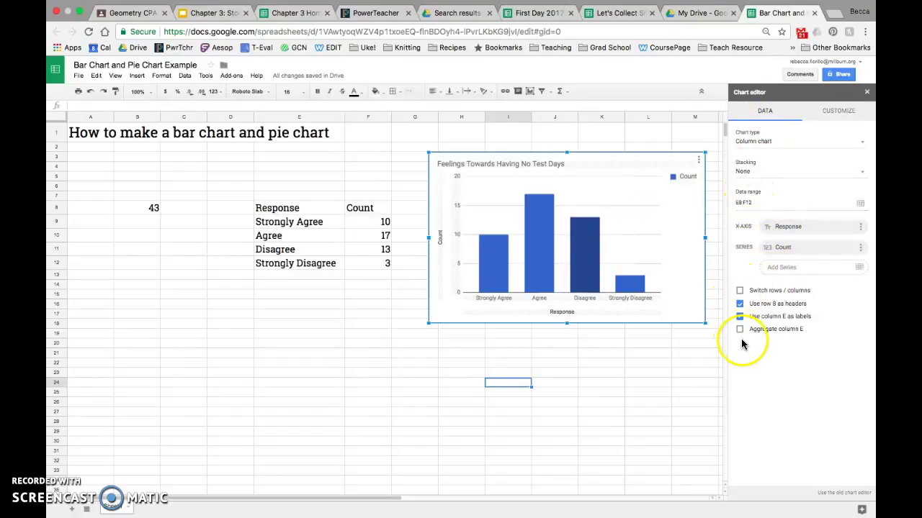
pyautogui.click(852, 113)
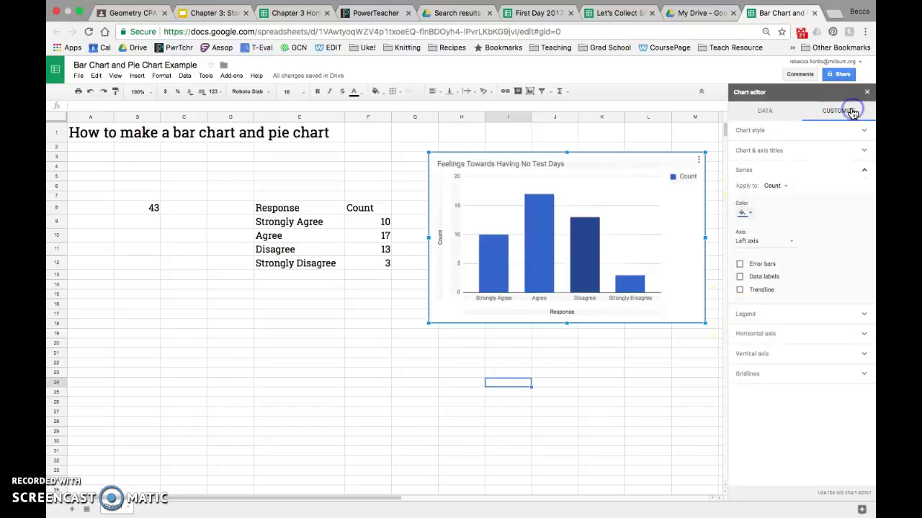
pyautogui.click(825, 132)
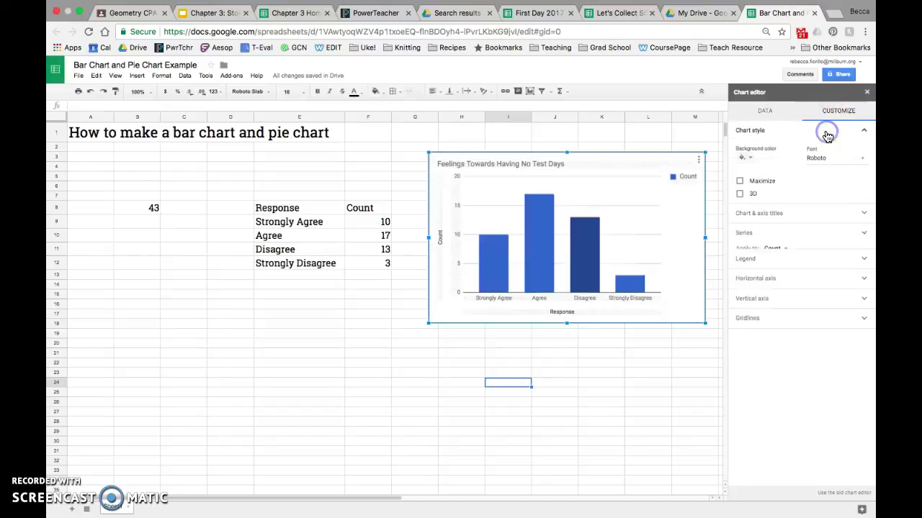
pyautogui.click(747, 157)
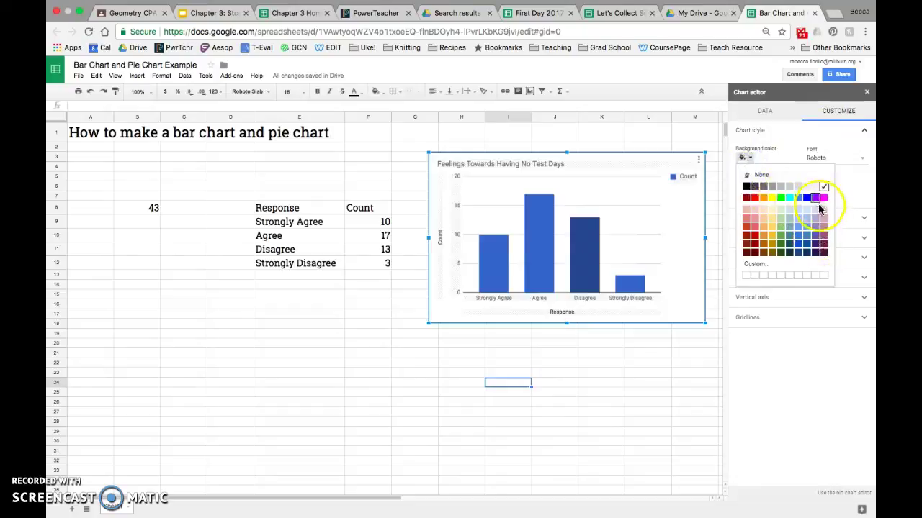
pyautogui.click(784, 214)
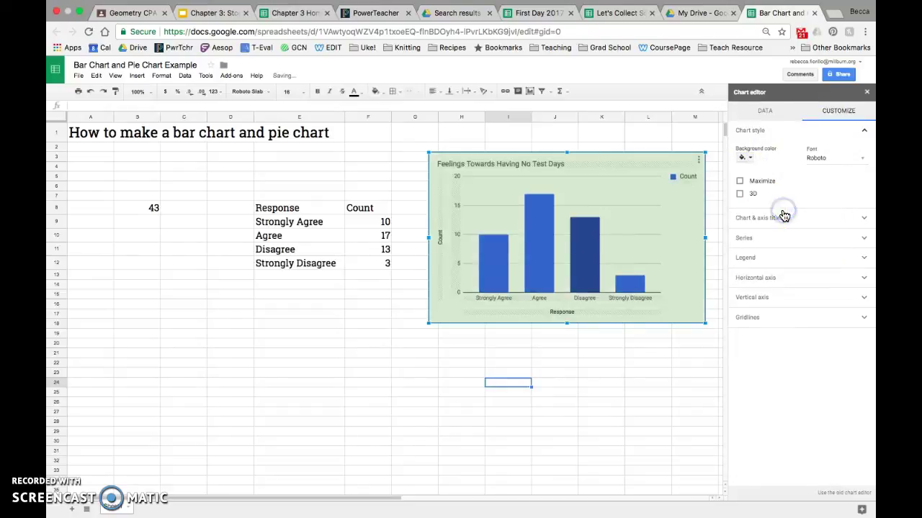
# Check the available chart fonts without changing the font, and turn on the chart's 3D style.
pyautogui.click(833, 159)
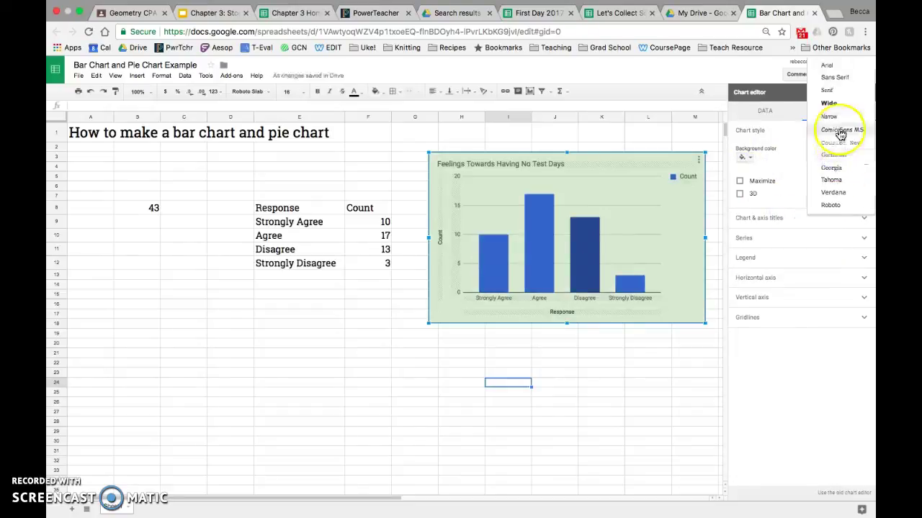
pyautogui.click(777, 171)
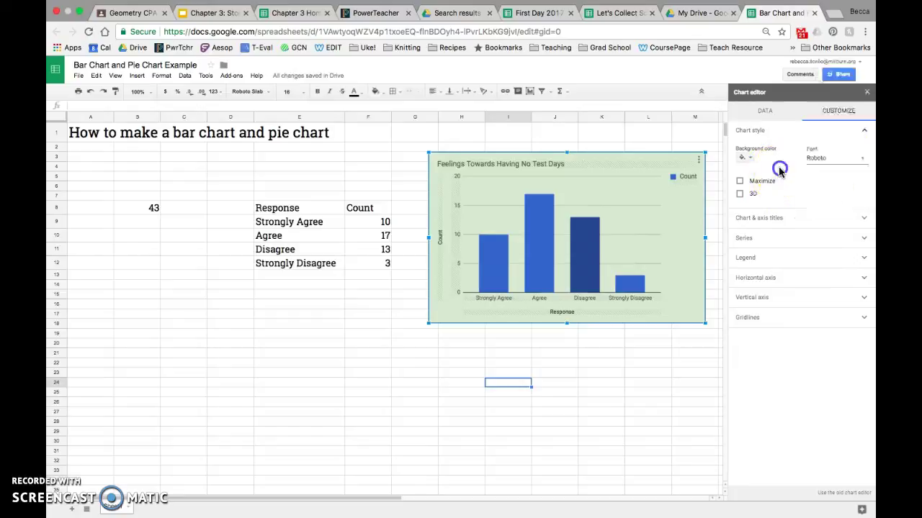
pyautogui.click(740, 194)
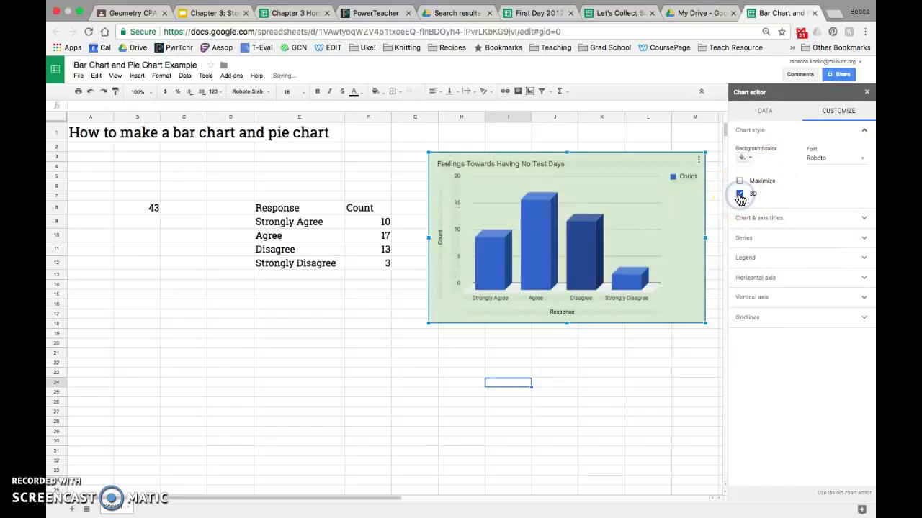
# Turn off the column chart's 3D style and try its Maximize option, leaving that option off.
pyautogui.click(740, 195)
pyautogui.click(740, 195)
pyautogui.click(740, 195)
pyautogui.click(740, 194)
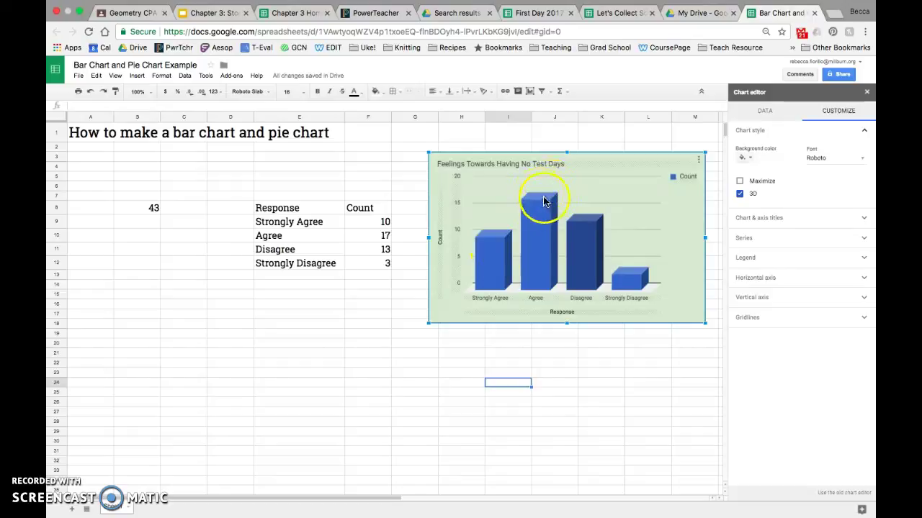
pyautogui.click(739, 194)
pyautogui.click(740, 195)
pyautogui.click(740, 195)
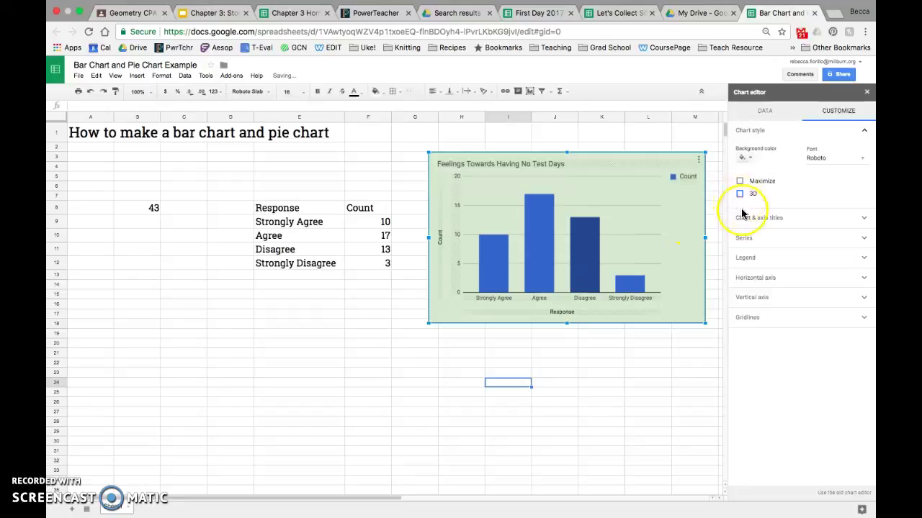
pyautogui.click(739, 181)
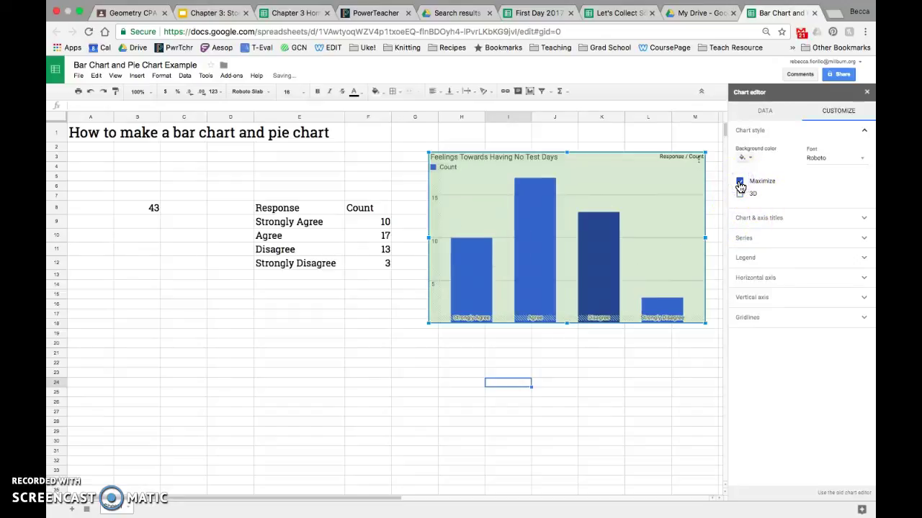
pyautogui.click(740, 183)
# In the column chart's gridline settings, set the vertical axis's major gridline count to 5.
pyautogui.click(756, 218)
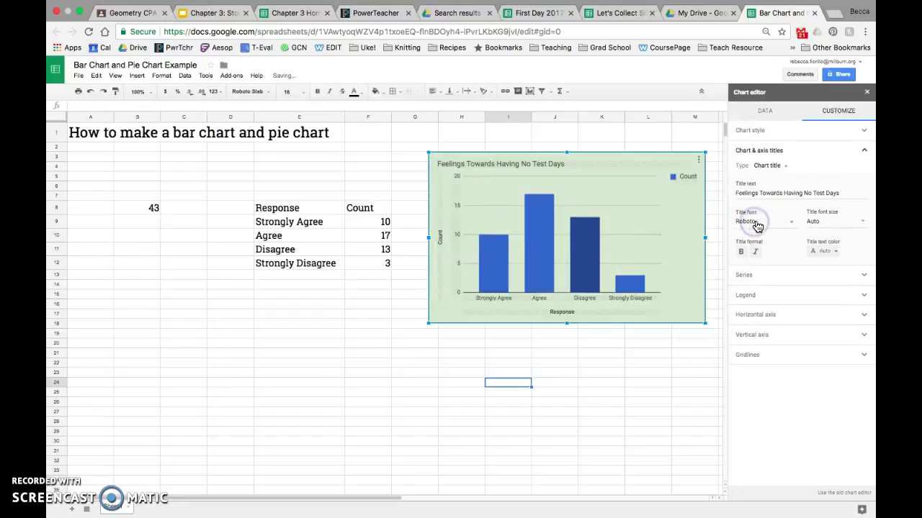
pyautogui.click(777, 274)
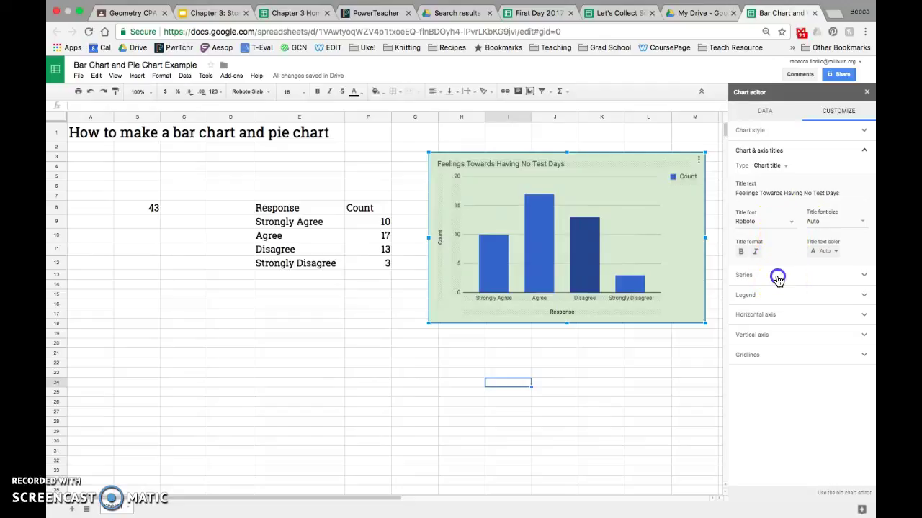
pyautogui.click(777, 314)
pyautogui.click(768, 306)
pyautogui.click(768, 346)
pyautogui.click(745, 411)
pyautogui.click(776, 291)
pyautogui.click(759, 407)
pyautogui.click(772, 287)
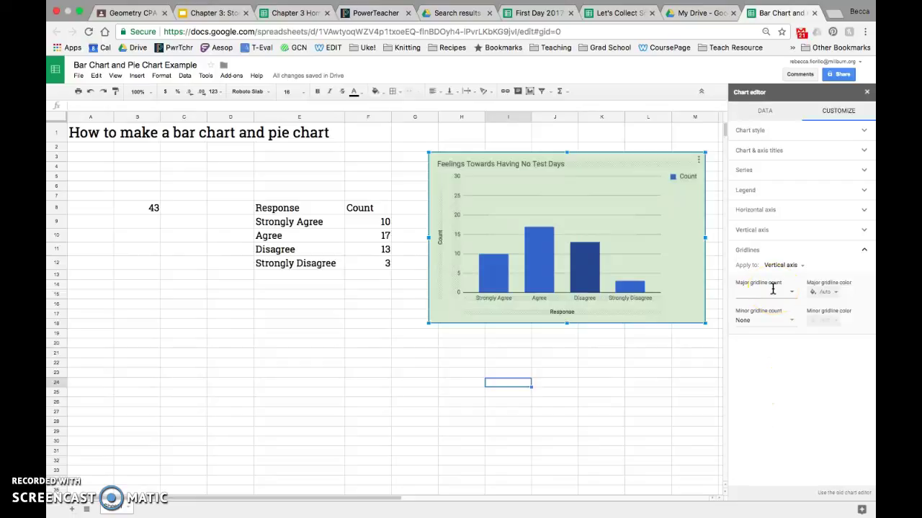
pyautogui.click(757, 358)
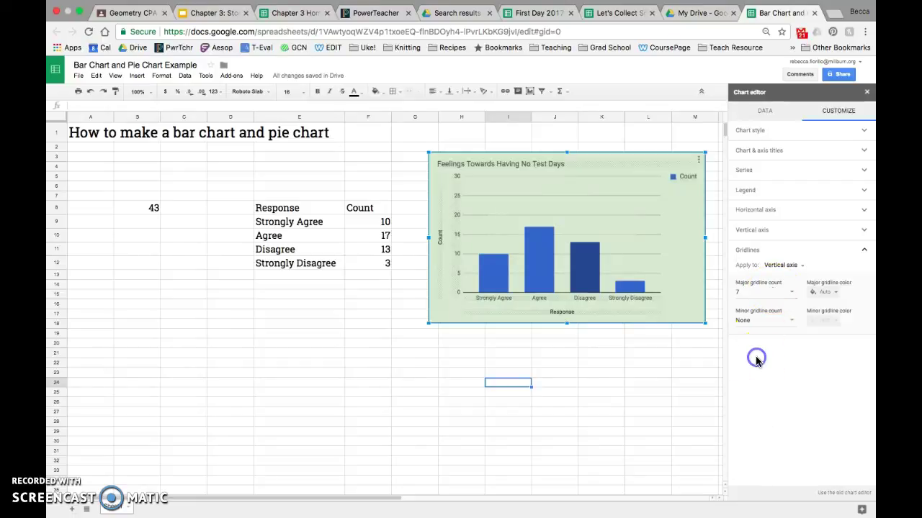
pyautogui.click(767, 294)
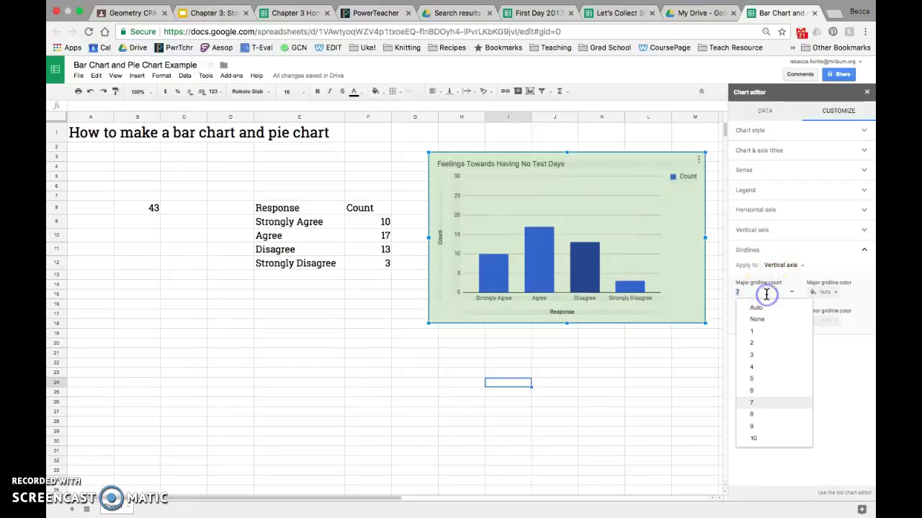
pyautogui.click(764, 364)
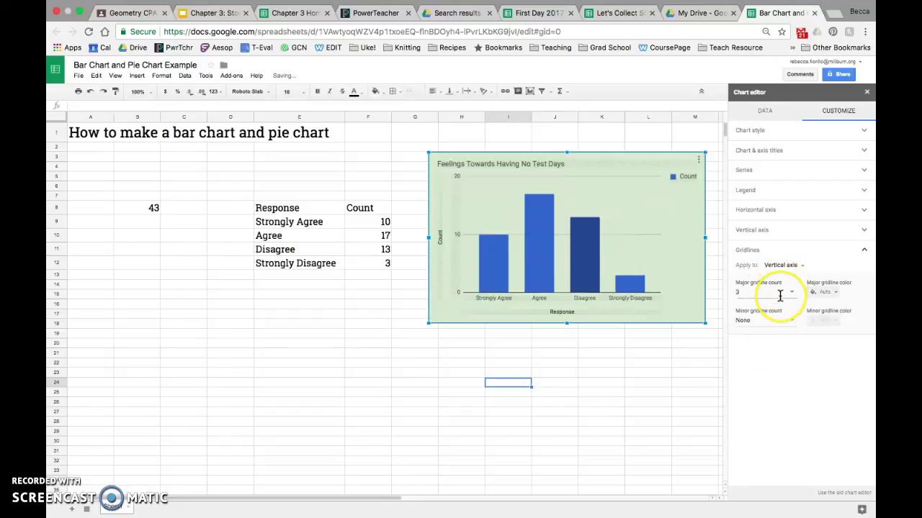
pyautogui.write('5')
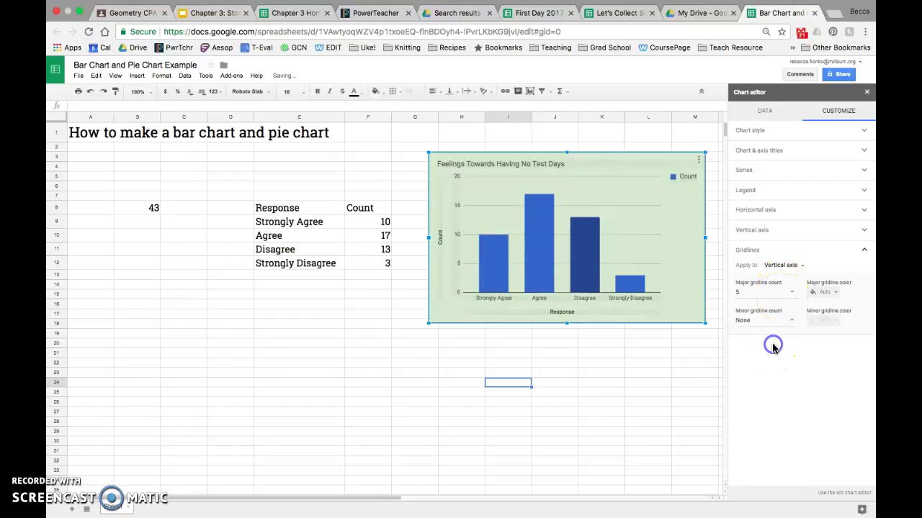
# Color the vertical axis's major gridlines purple, set its minor gridline count to 1, and close the chart's editing.
pyautogui.click(820, 294)
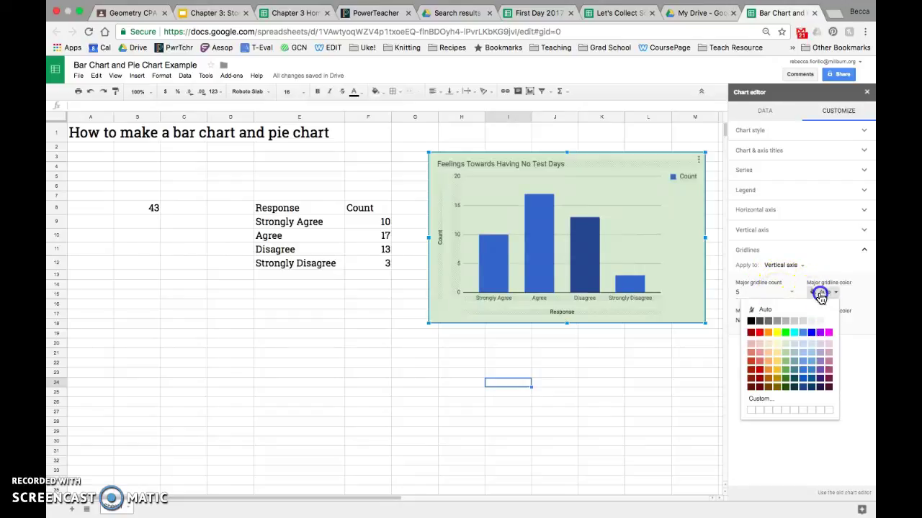
pyautogui.click(791, 332)
pyautogui.click(819, 293)
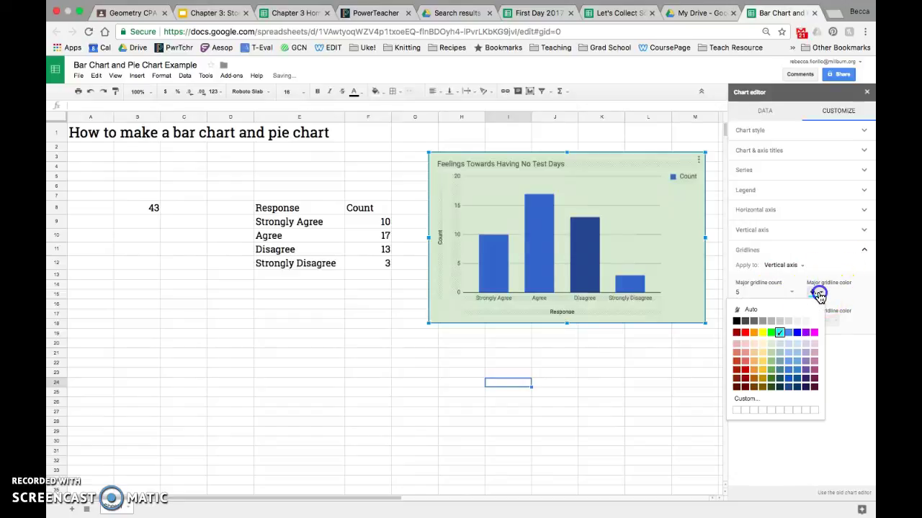
pyautogui.click(809, 330)
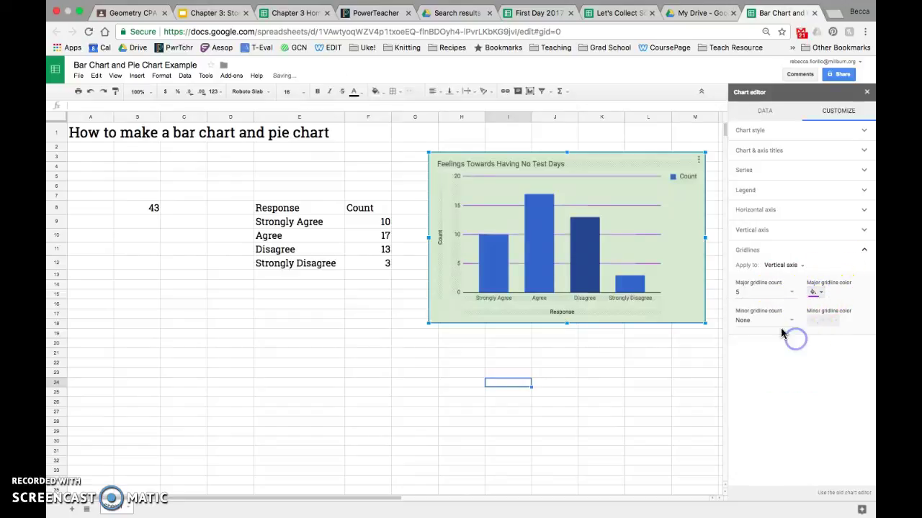
pyautogui.click(757, 321)
pyautogui.click(757, 350)
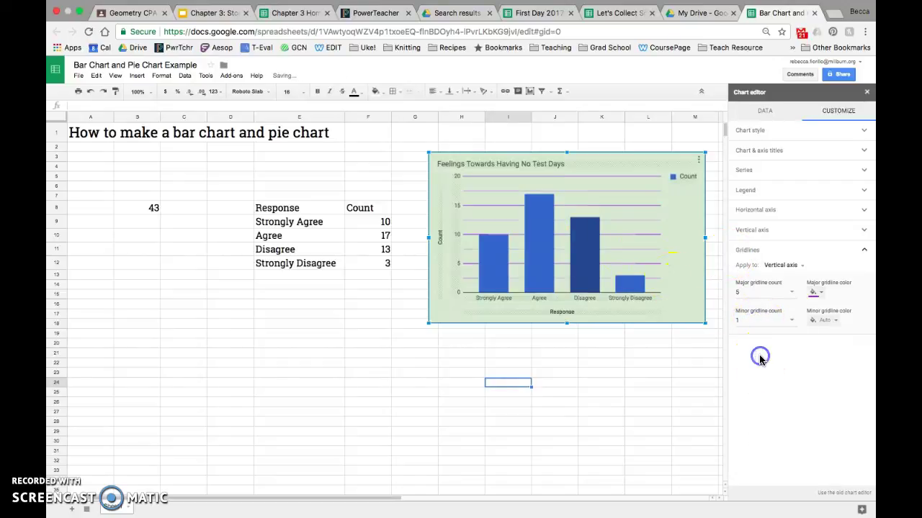
pyautogui.moveTo(592, 245)
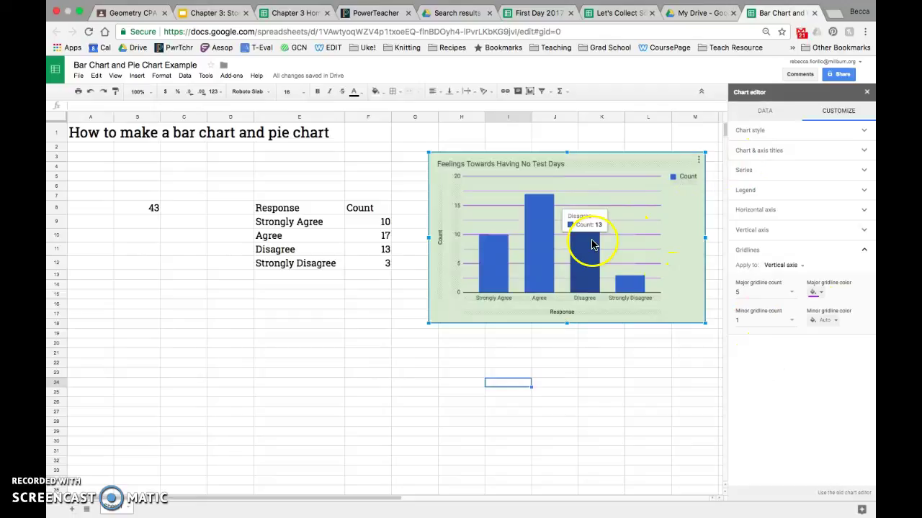
pyautogui.click(542, 219)
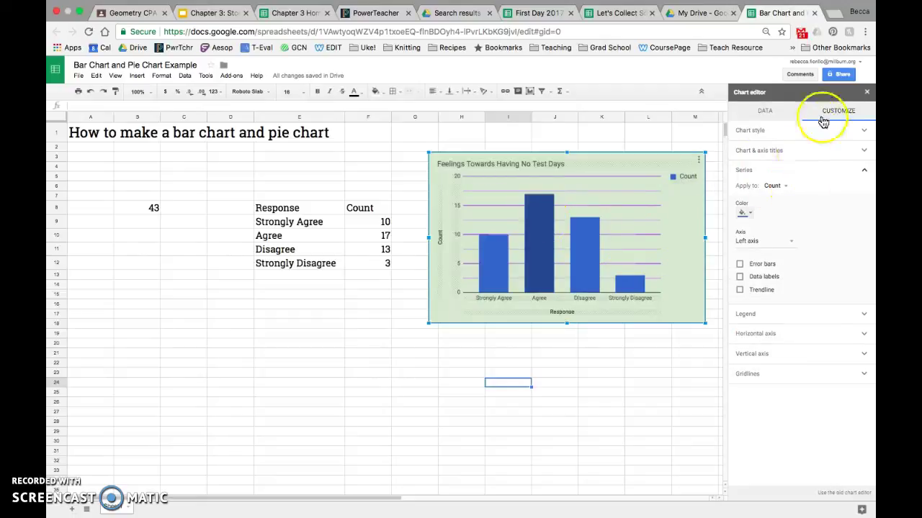
pyautogui.click(589, 360)
# Select the Response and Count table, cells E8:F12.
pyautogui.click(260, 212)
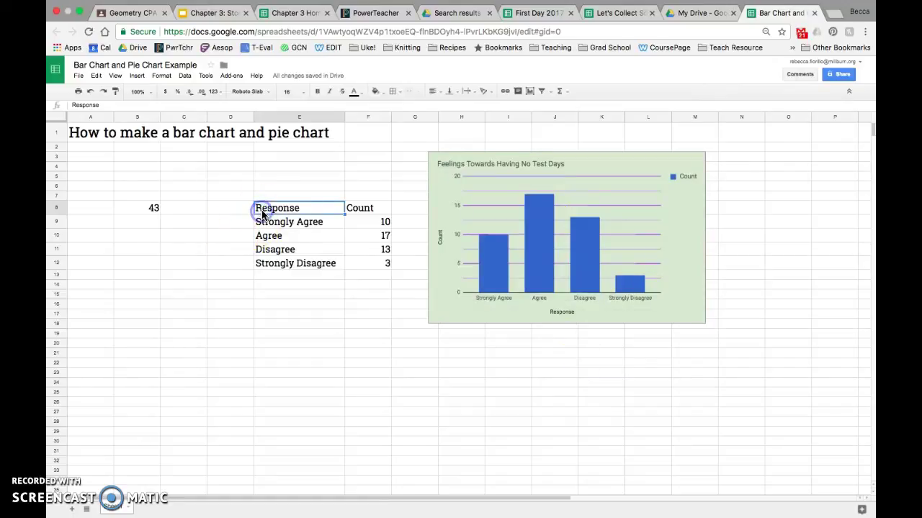
pyautogui.keyDown('shift'); pyautogui.click(383, 266); pyautogui.keyUp('shift')
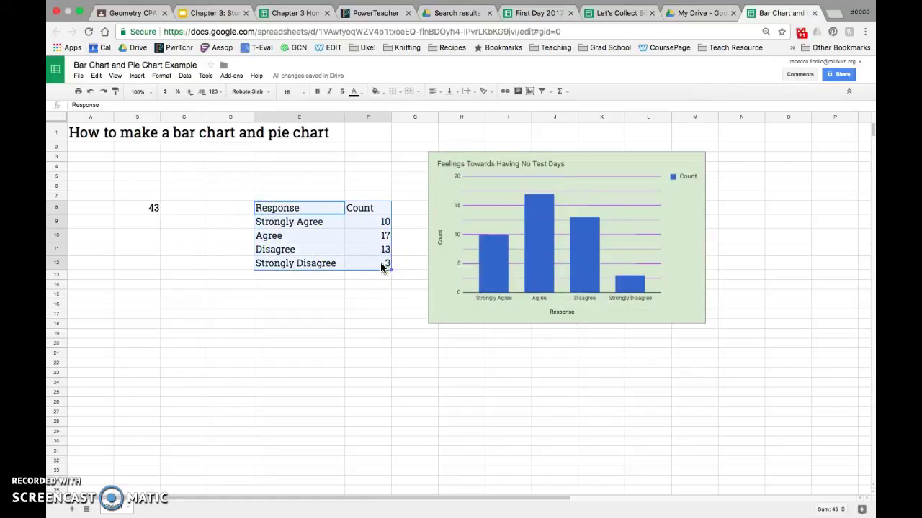
# Insert a second chart from the selected table and move it below the table.
pyautogui.click(137, 75)
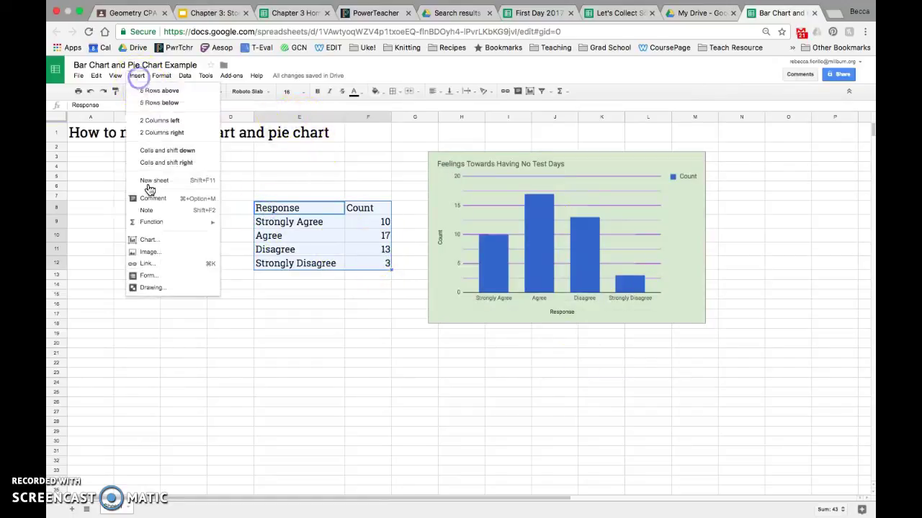
pyautogui.click(150, 240)
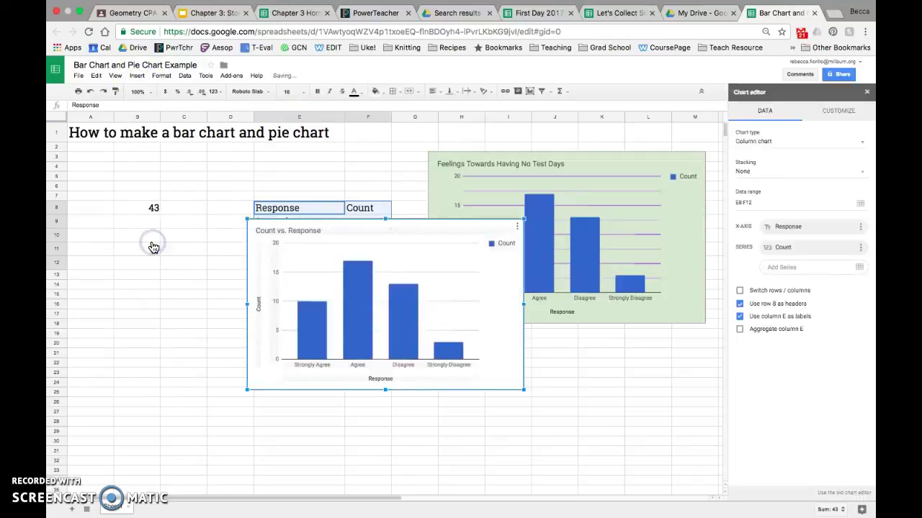
pyautogui.moveTo(388, 236); pyautogui.dragTo(277, 355)
pyautogui.click(343, 382)
pyautogui.click(783, 134)
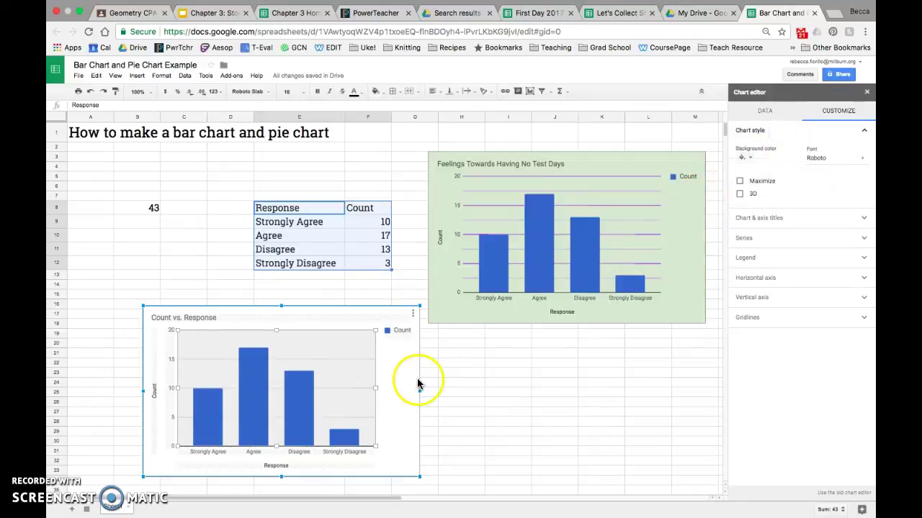
pyautogui.rightClick(324, 392)
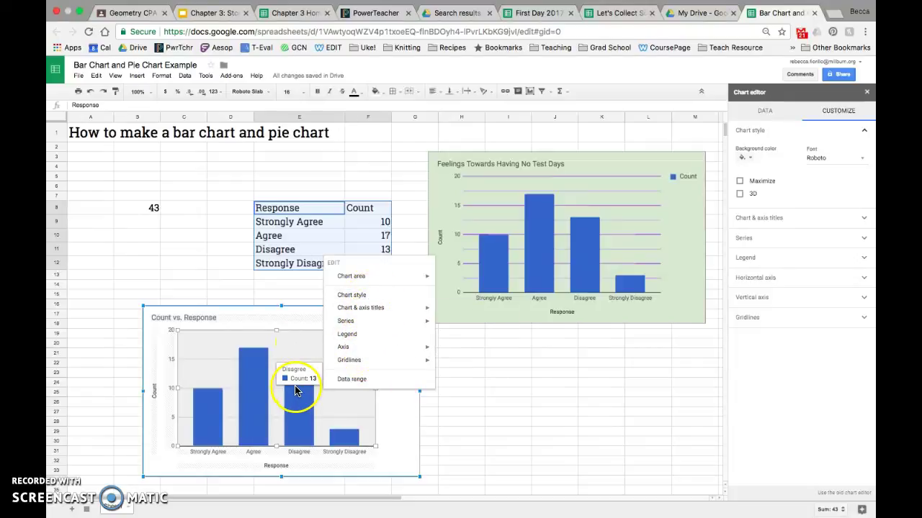
pyautogui.hotkey('ctrl', 'Up')
pyautogui.click(515, 163)
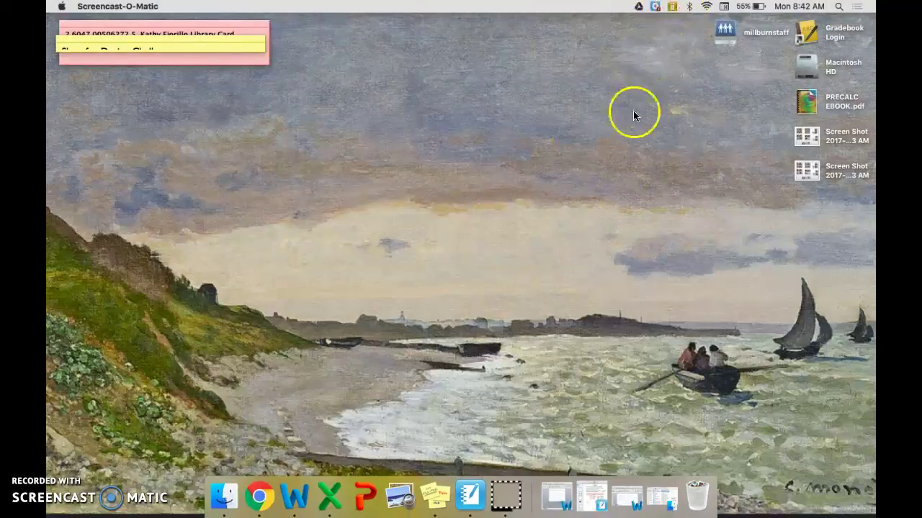
pyautogui.click(503, 510)
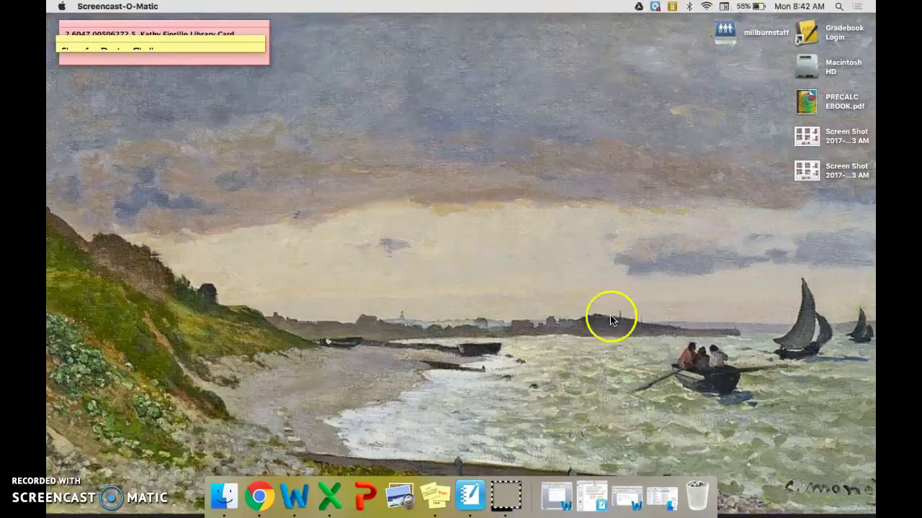
pyautogui.hotkey('ctrl', 'Up')
pyautogui.click(337, 27)
pyautogui.hotkey('ctrl', 'Up')
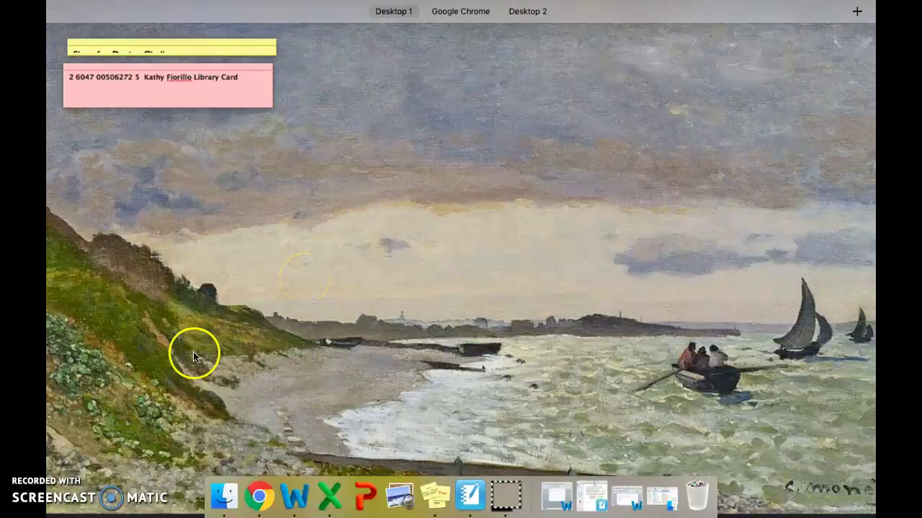
pyautogui.click(303, 279)
pyautogui.click(72, 476)
pyautogui.click(453, 40)
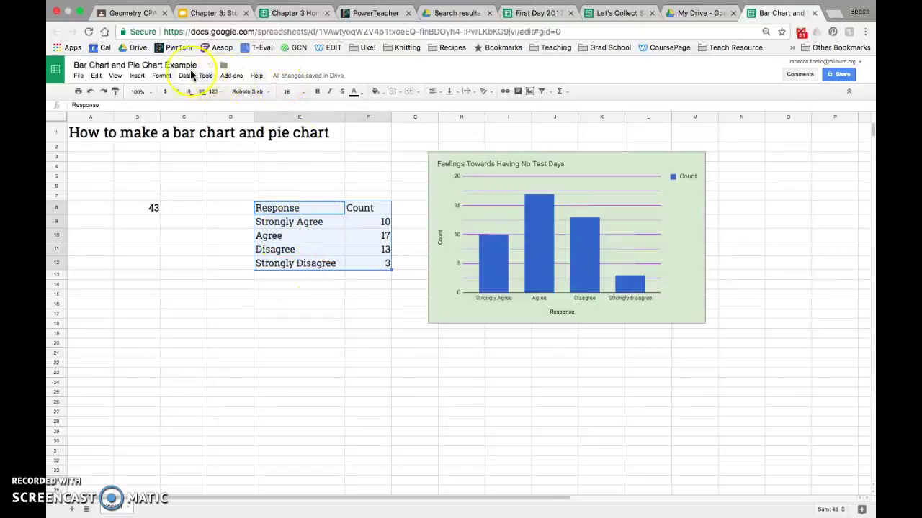
# Insert a pie chart of the selected Response and Count table and place it below the table, starting near column B, row 16.
pyautogui.click(137, 75)
pyautogui.click(169, 247)
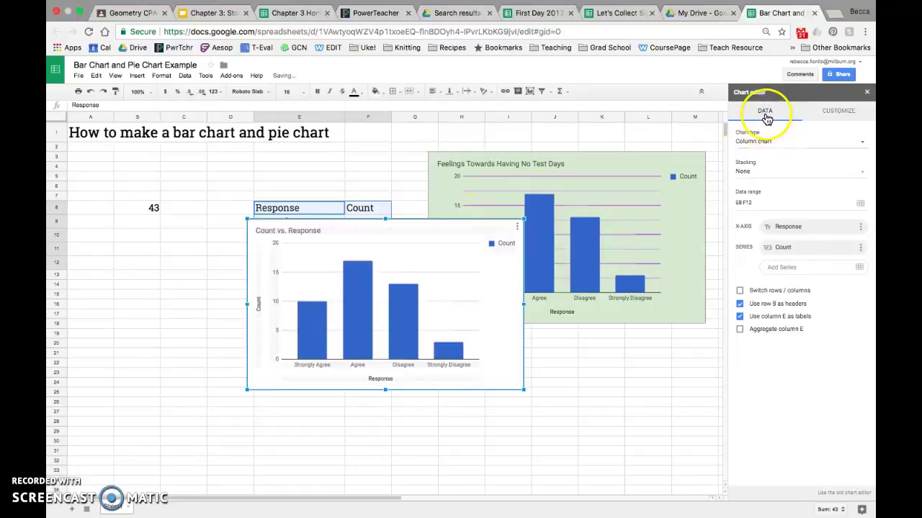
pyautogui.click(756, 141)
pyautogui.click(823, 194)
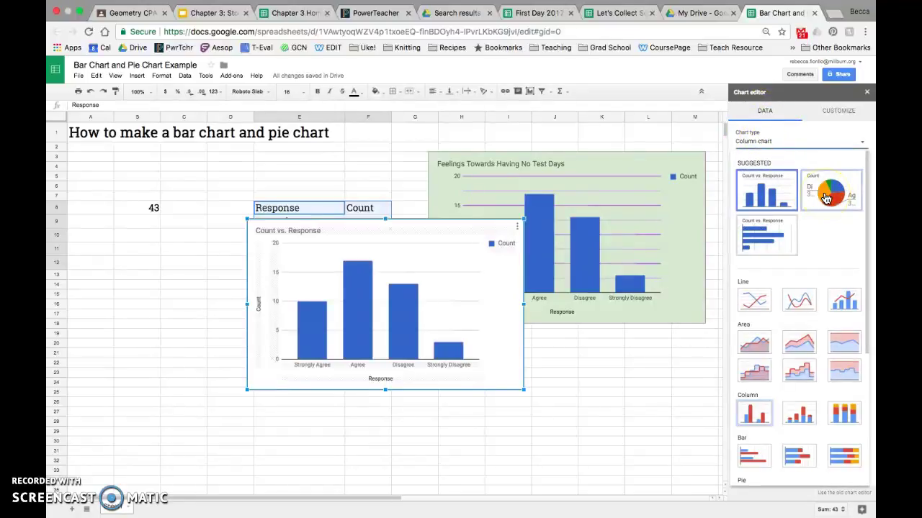
pyautogui.moveTo(393, 304); pyautogui.dragTo(267, 384)
# Change the pie chart's title to "Feelings towards having no test days".
pyautogui.click(164, 339)
pyautogui.click(141, 310)
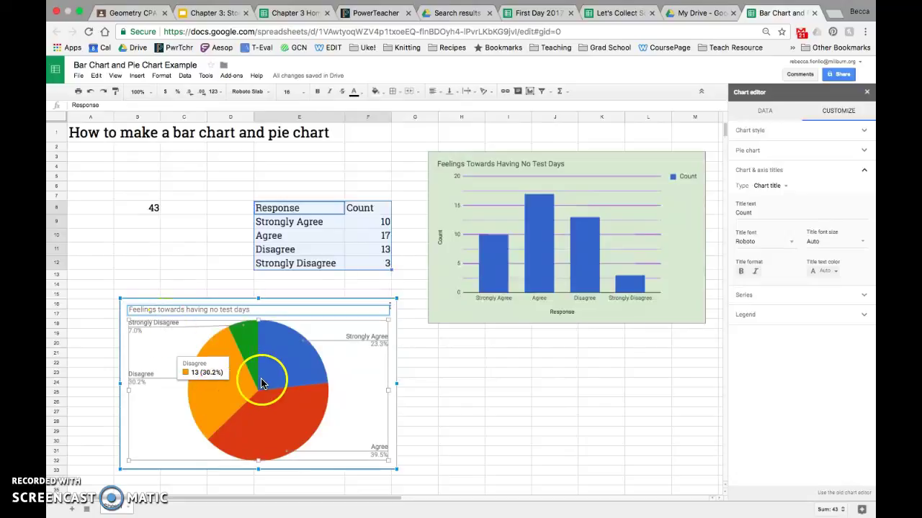
pyautogui.click(432, 423)
# Reopen the pie chart for editing and show its chart style settings.
pyautogui.click(269, 355)
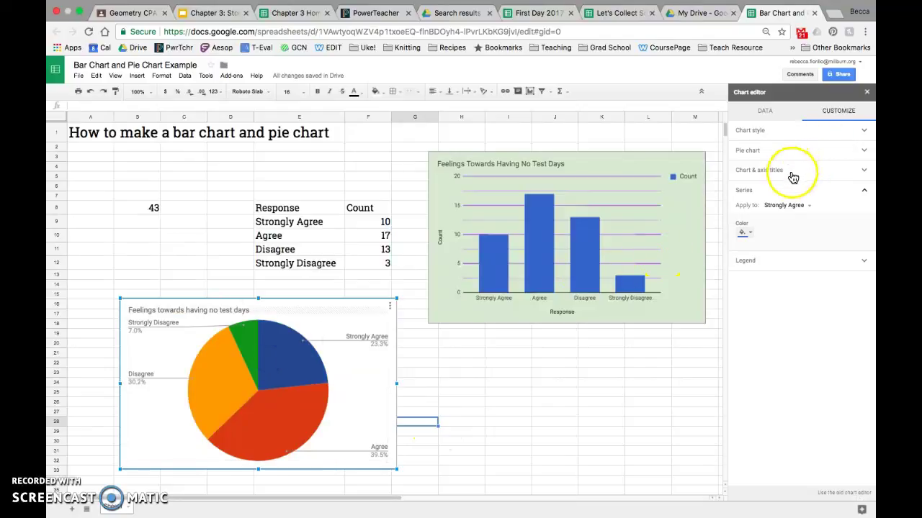
pyautogui.click(792, 170)
pyautogui.click(774, 130)
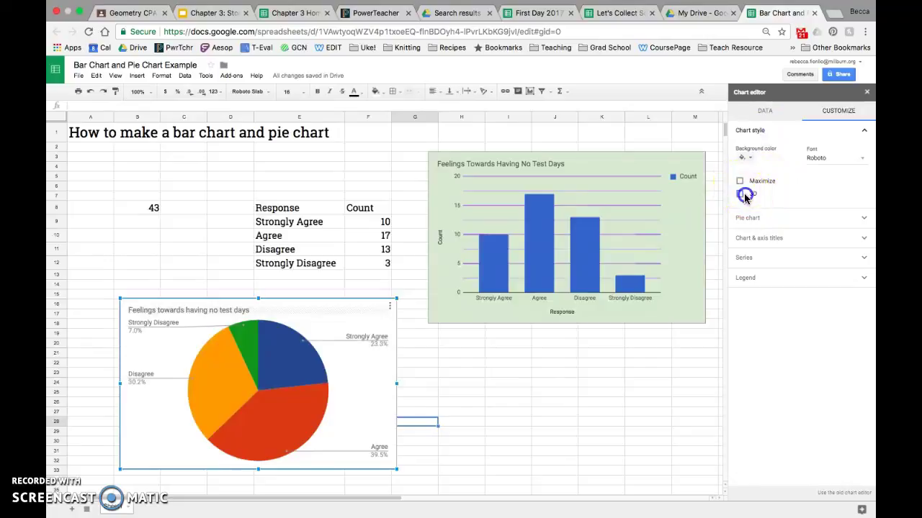
# Try the 3D and Maximize options on the pie chart, leaving both off.
pyautogui.click(740, 195)
pyautogui.click(740, 194)
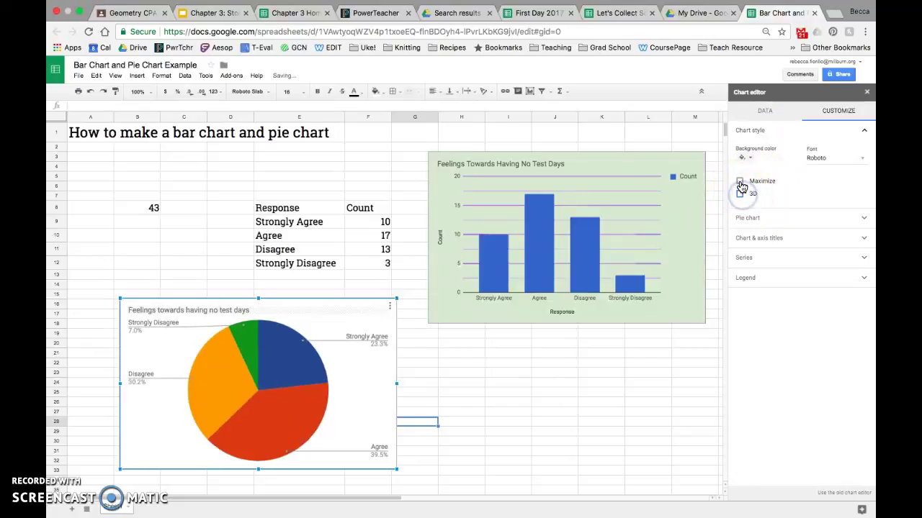
pyautogui.click(740, 182)
pyautogui.click(740, 182)
pyautogui.click(740, 183)
pyautogui.click(740, 182)
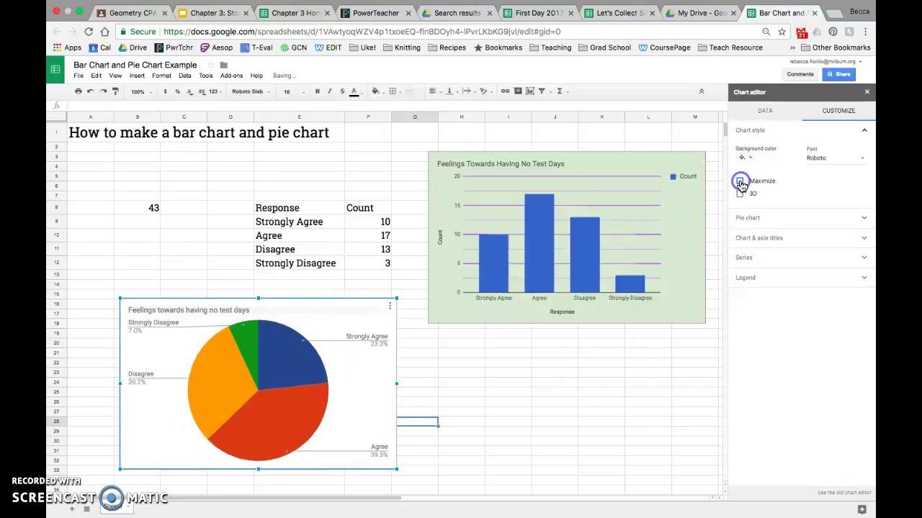
# Set the pie chart's slice label to Value and Percentage.
pyautogui.click(761, 218)
pyautogui.click(758, 209)
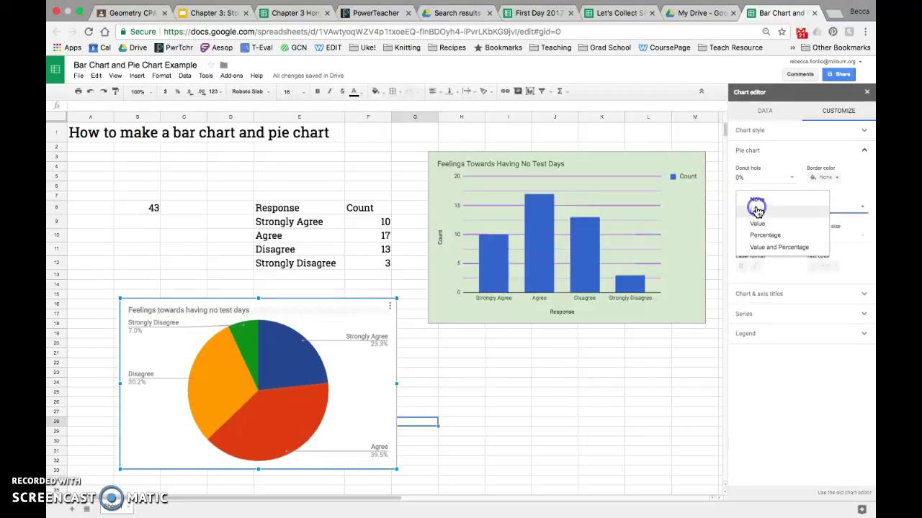
pyautogui.click(801, 248)
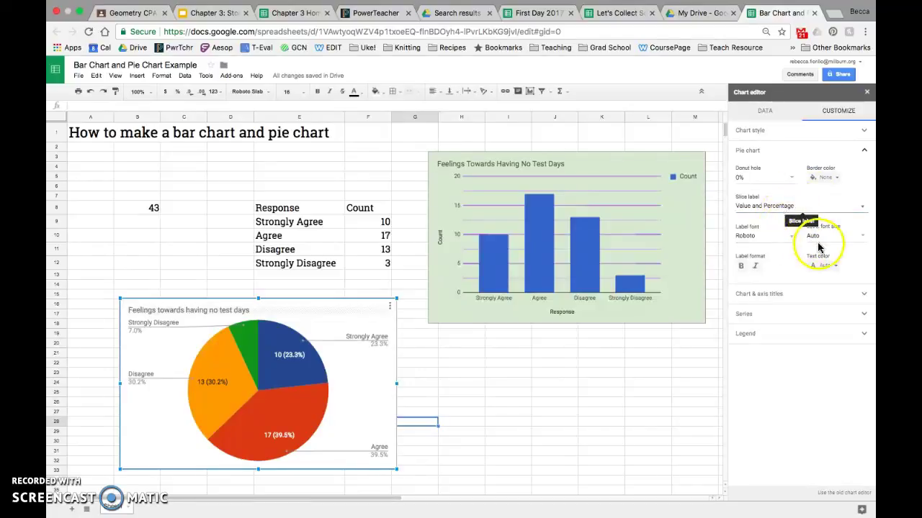
# Review the pie chart's title, series and legend settings and close the chart editor.
pyautogui.click(774, 293)
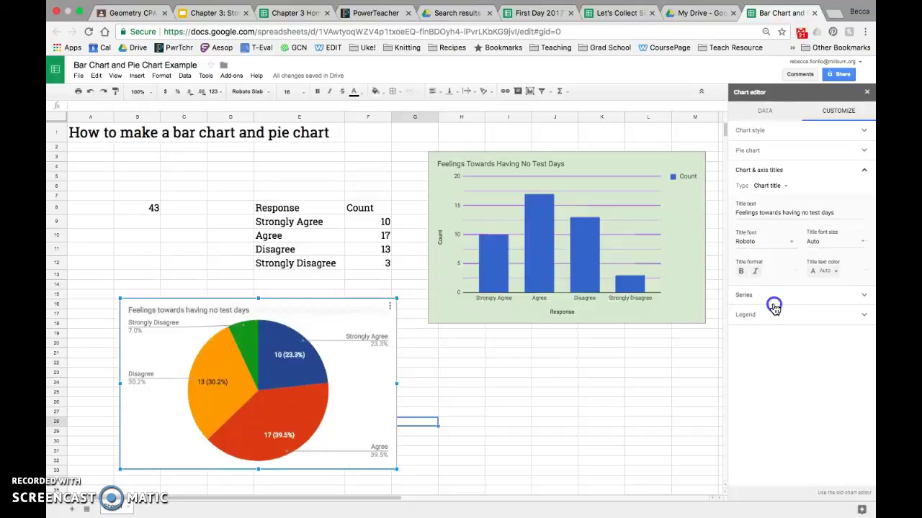
pyautogui.click(773, 306)
pyautogui.click(777, 261)
pyautogui.click(796, 368)
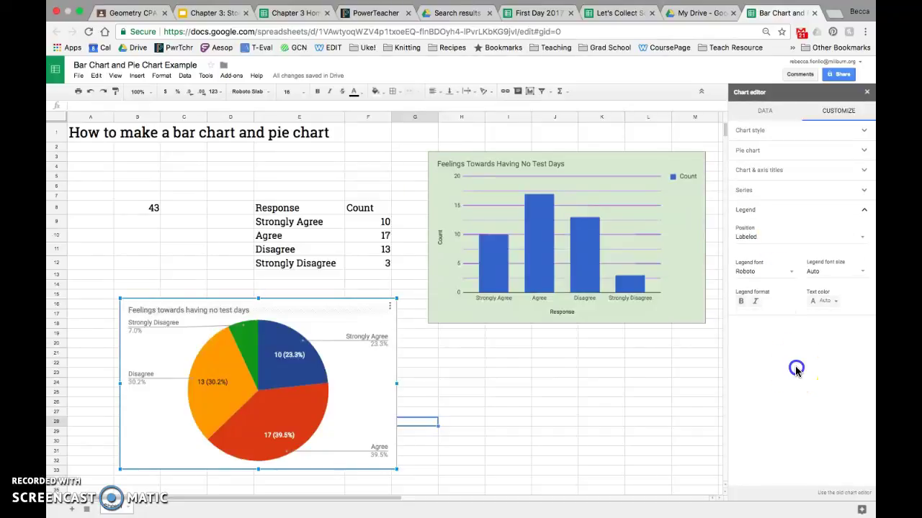
pyautogui.click(661, 396)
pyautogui.click(317, 222)
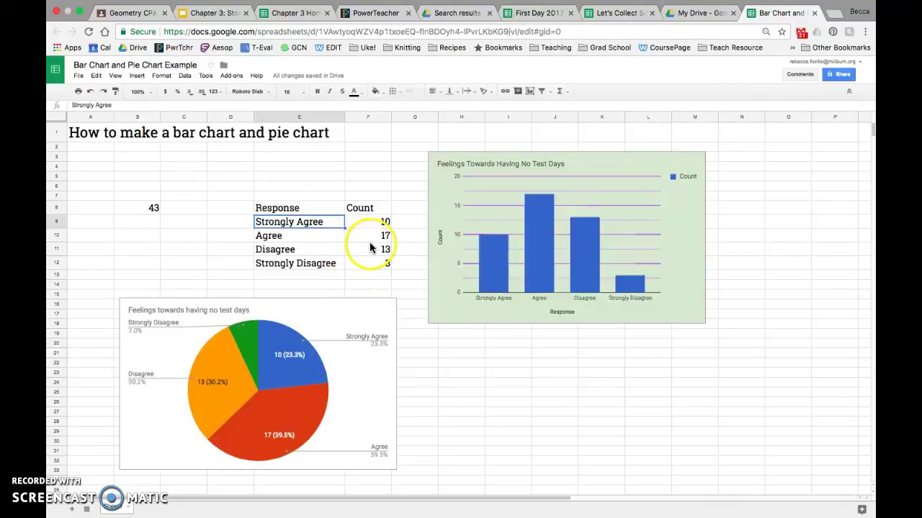
pyautogui.click(293, 209)
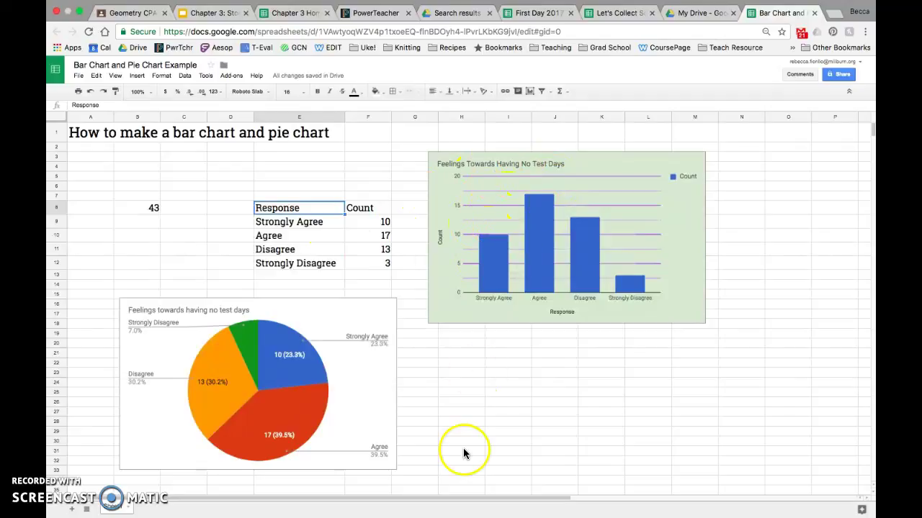
pyautogui.click(469, 400)
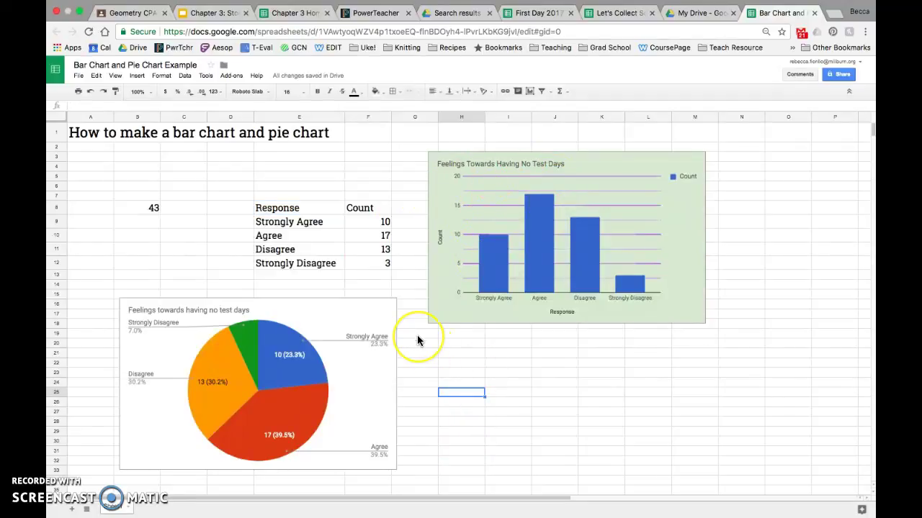
pyautogui.hotkey('ctrl', 'Up')
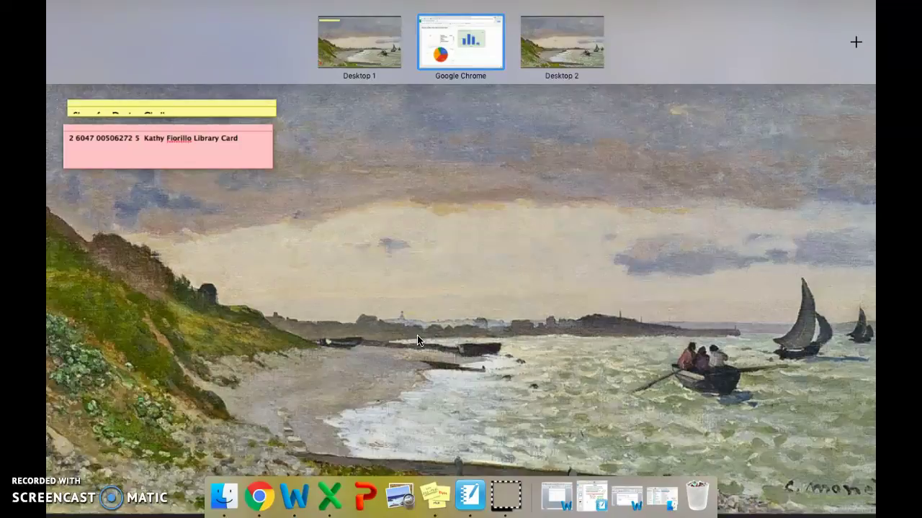
pyautogui.click(358, 44)
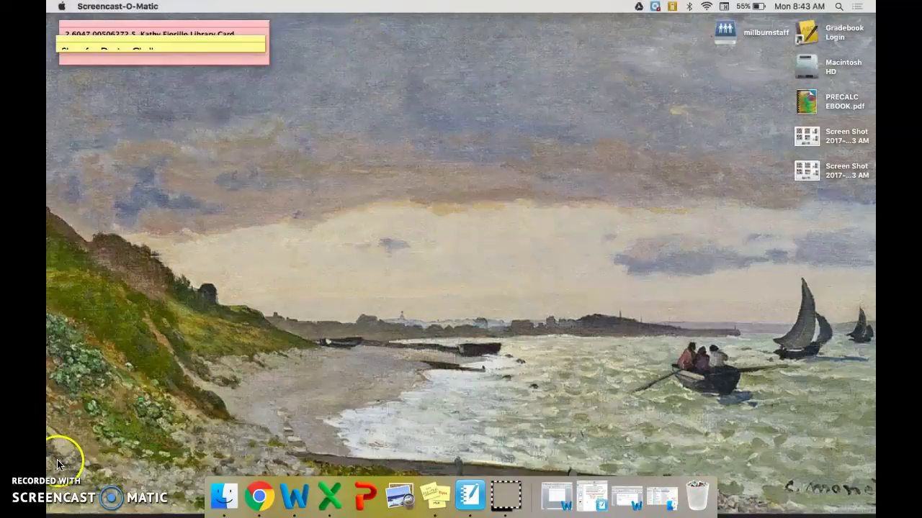